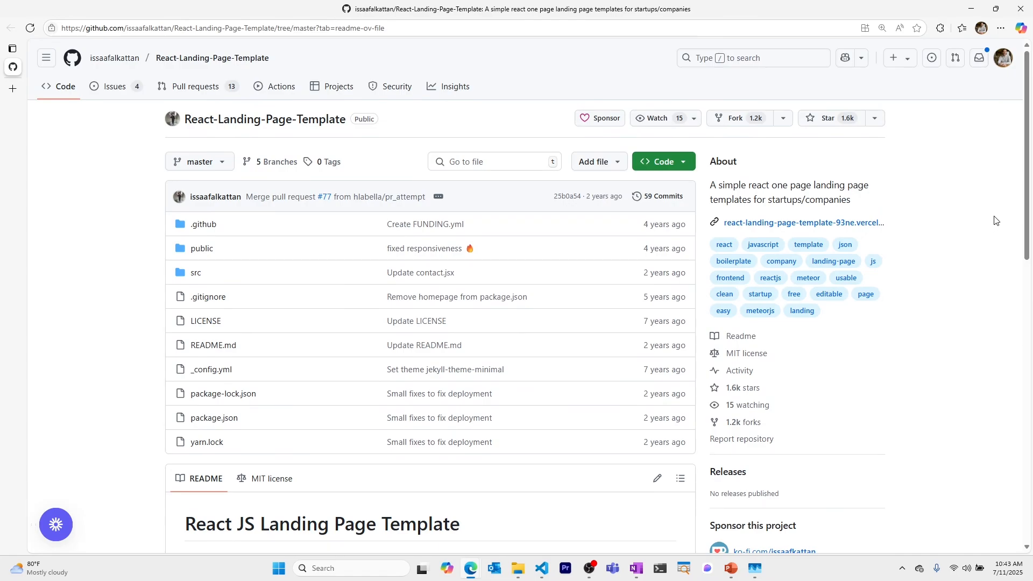
Step: Copy the template repository's SSH clone URL from GitHub and return to VS Code's terminal
middle_click(1007, 161)
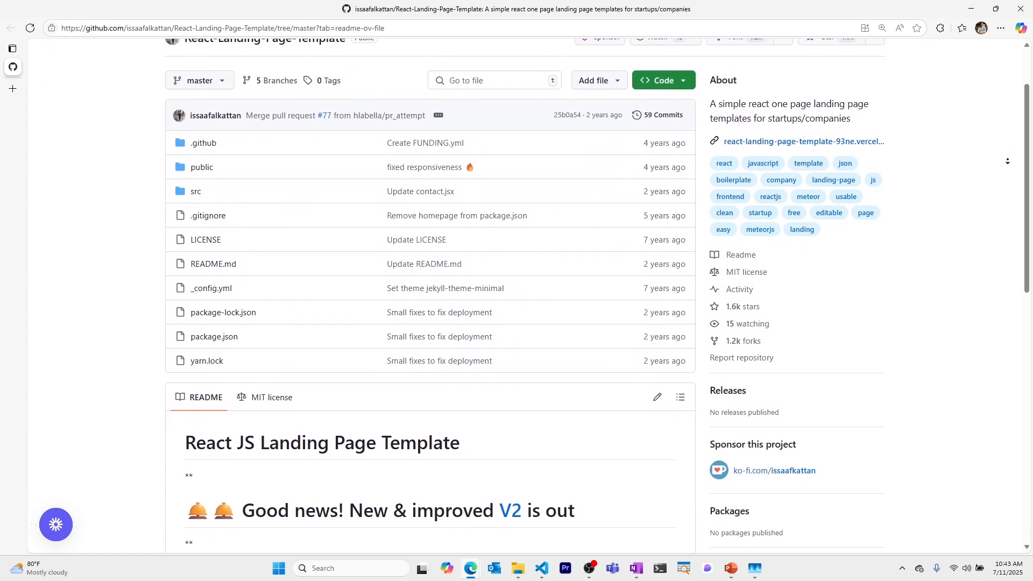
left_click(677, 265)
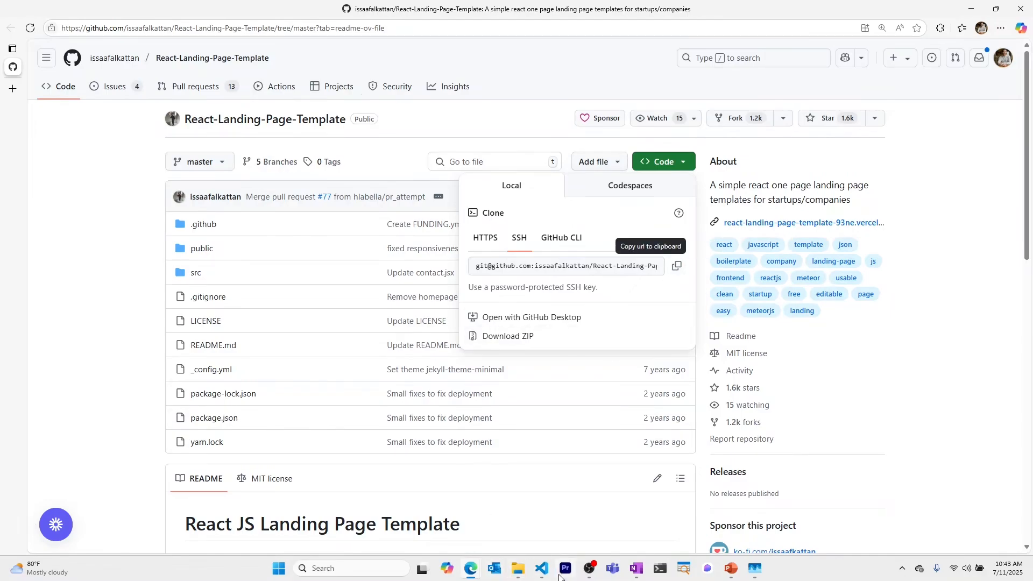
mouse_move(543, 571)
left_click(546, 511)
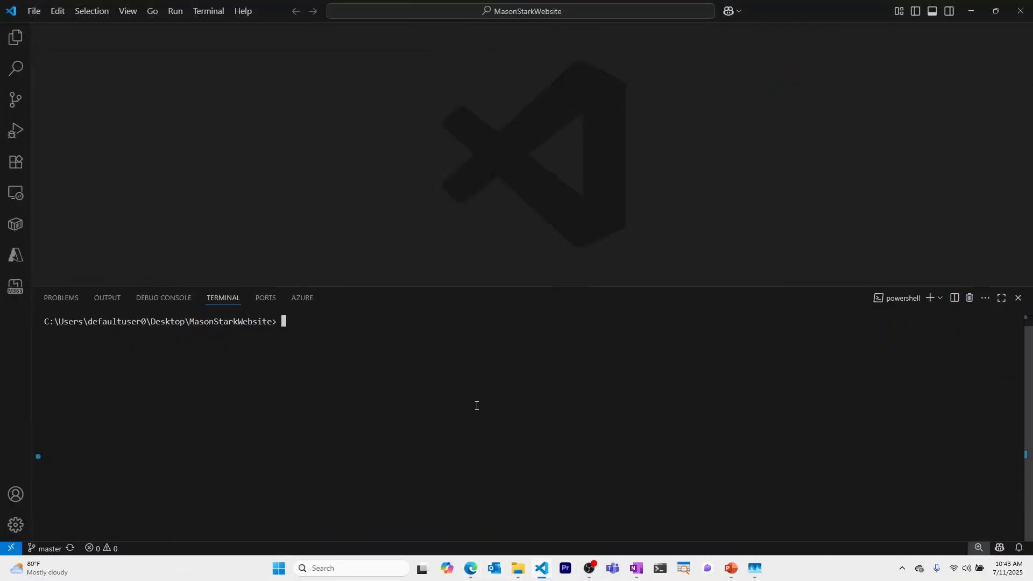
Step: Clone the template via SSH, enter its folder, and delete its .git history with Remove-Item
type("git clone")
key("ctrl+v")
key("Return")
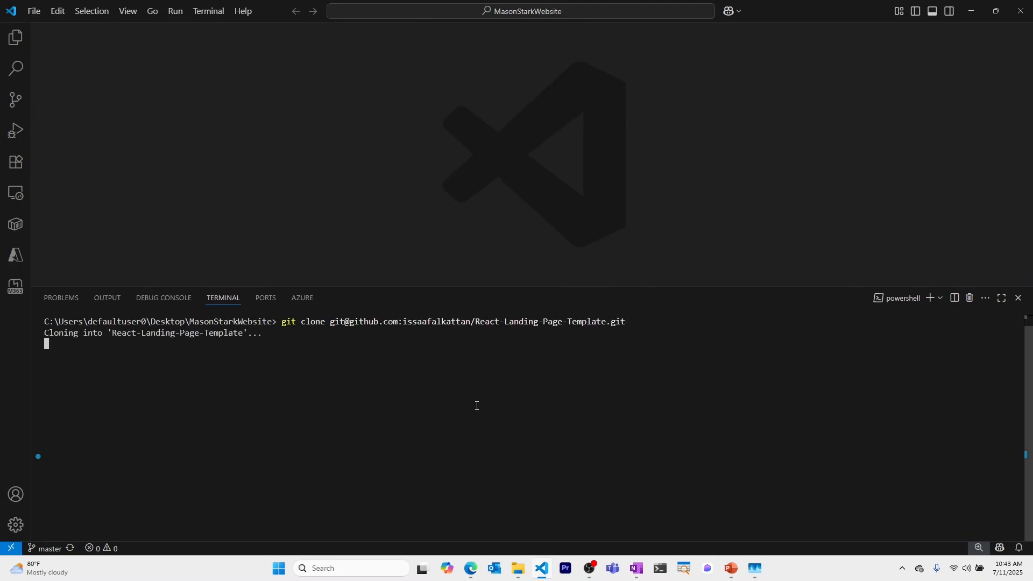
type("cd")
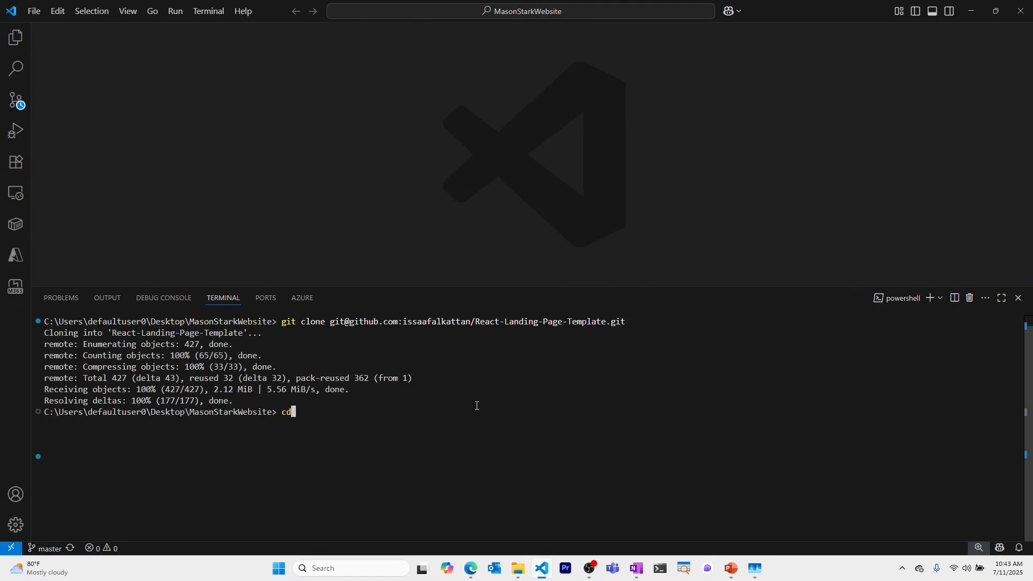
type(" .\\R")
key("Tab")
key("Return")
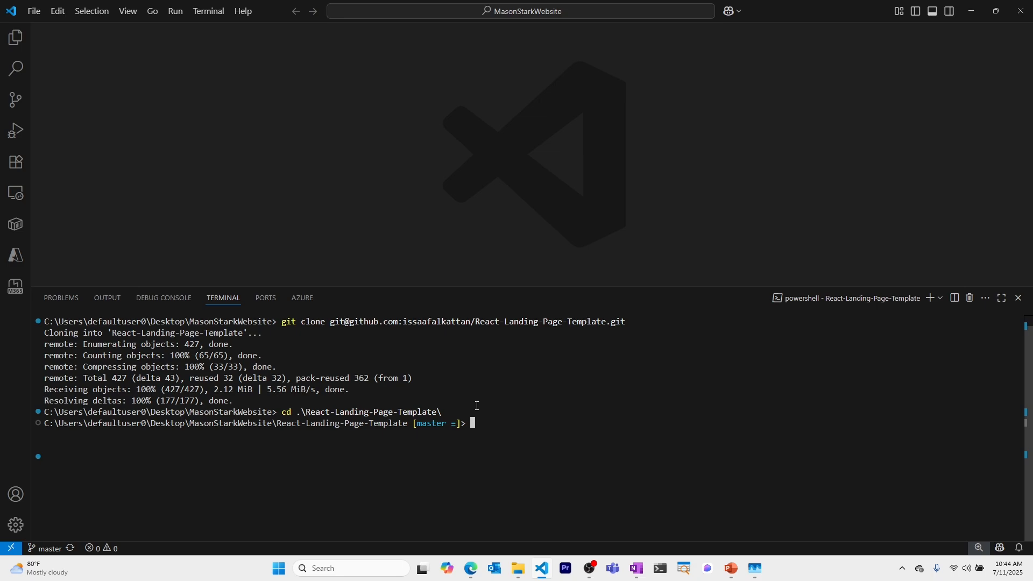
type("Remove-Item -Recurse")
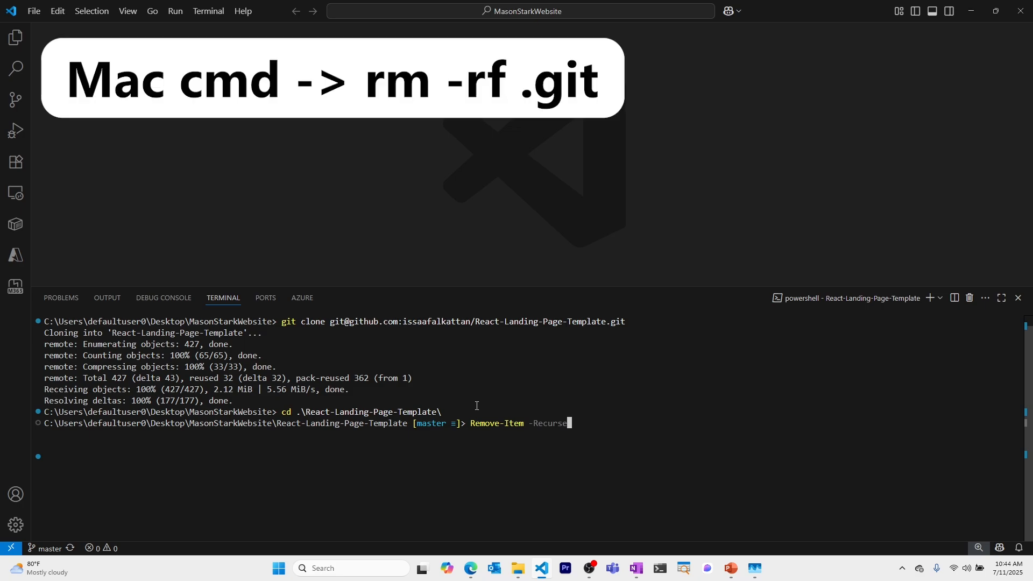
type(" -Force .git")
key("Return")
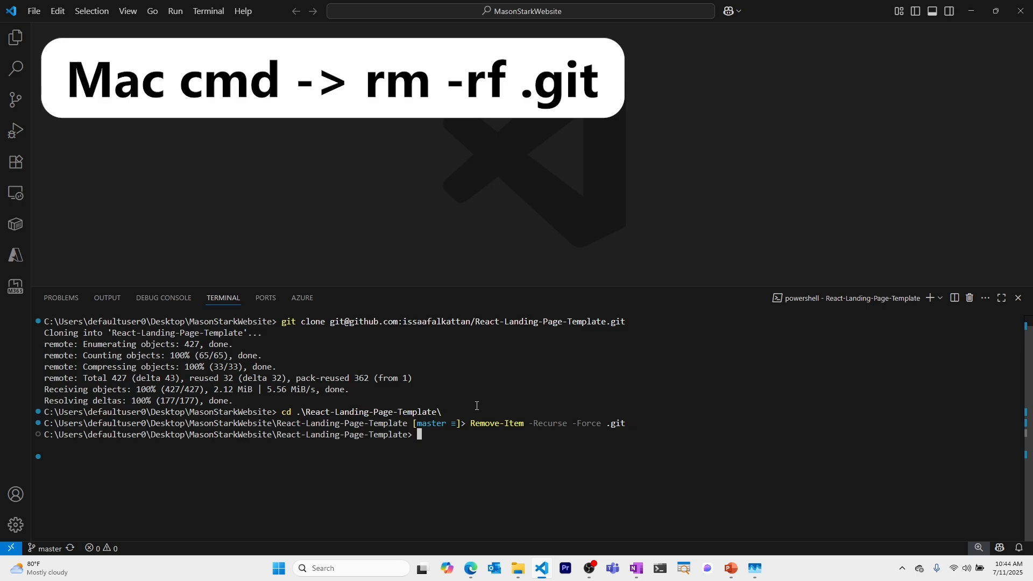
Step: Initialize a fresh Git repository with git init and install dependencies with npm install
type("git init")
key("Return")
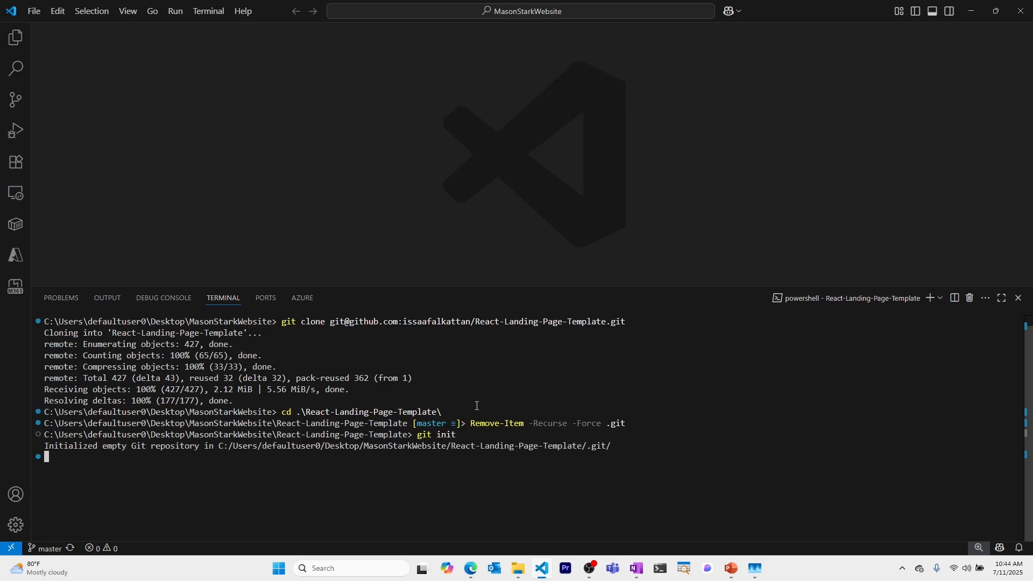
type("npm")
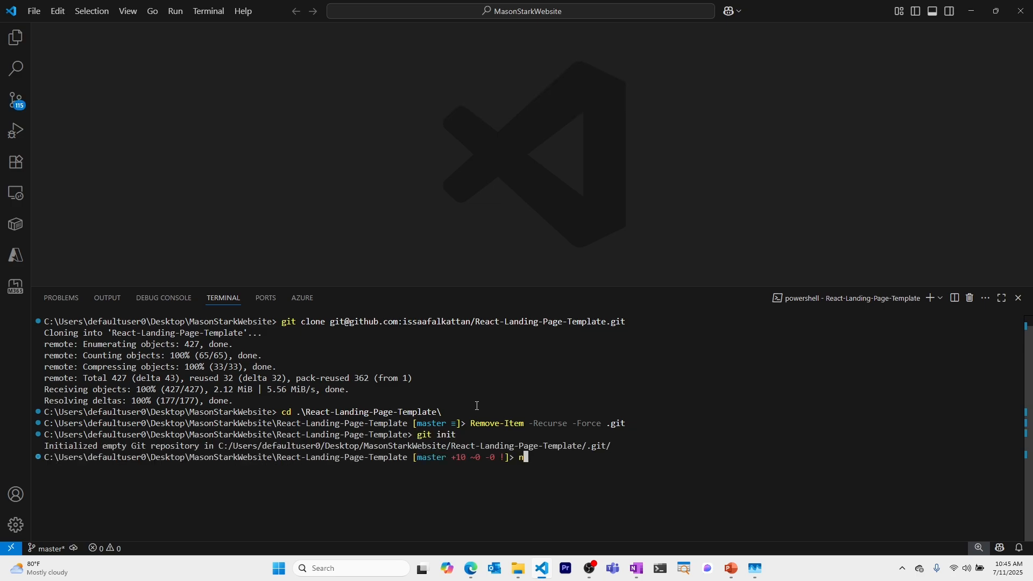
type(" install")
key("Return")
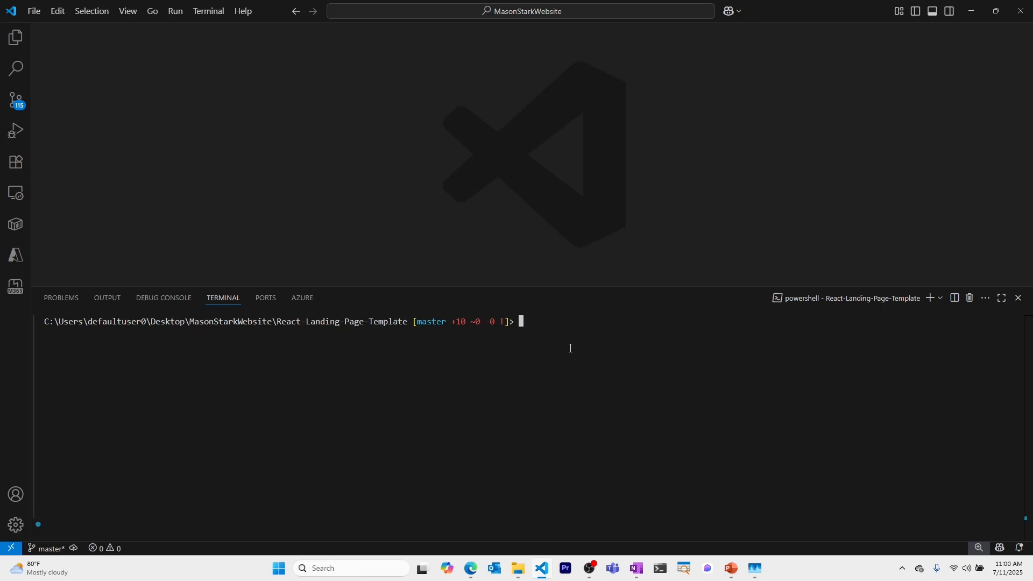
Step: Start the dev server with npm start and view the page at localhost:3000
type("npm star")
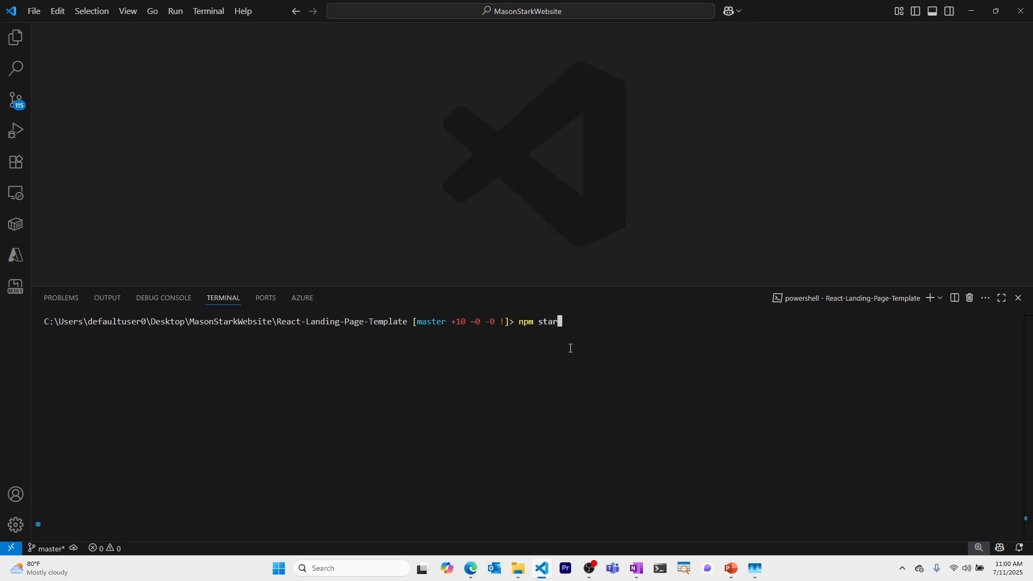
type("t")
key("Return")
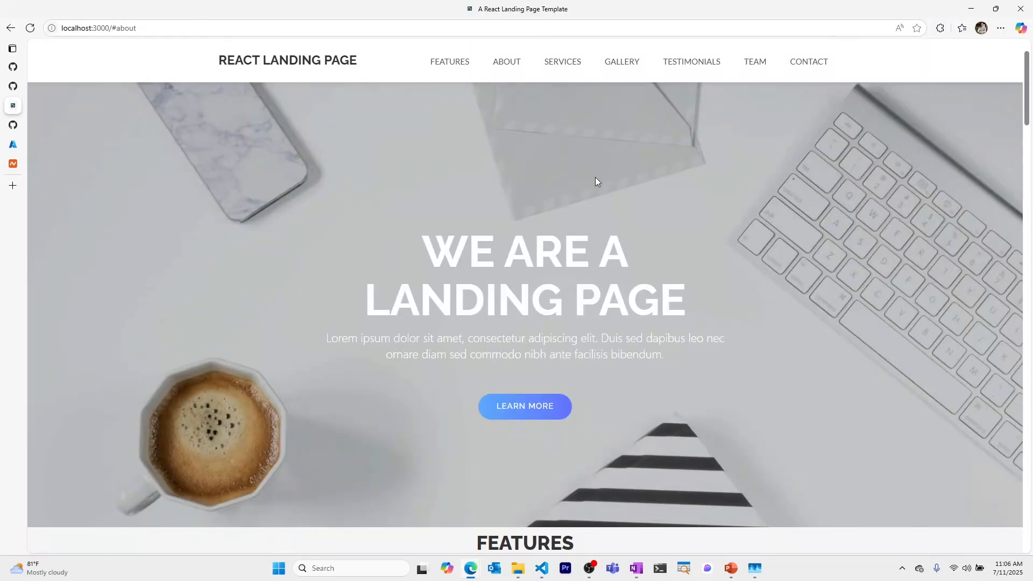
scroll(691, 226, "down", 4)
scroll(690, 226, "up", 4)
Step: Create a public GitHub repository named demo-mason-stark-website under the personal account
left_click(14, 125)
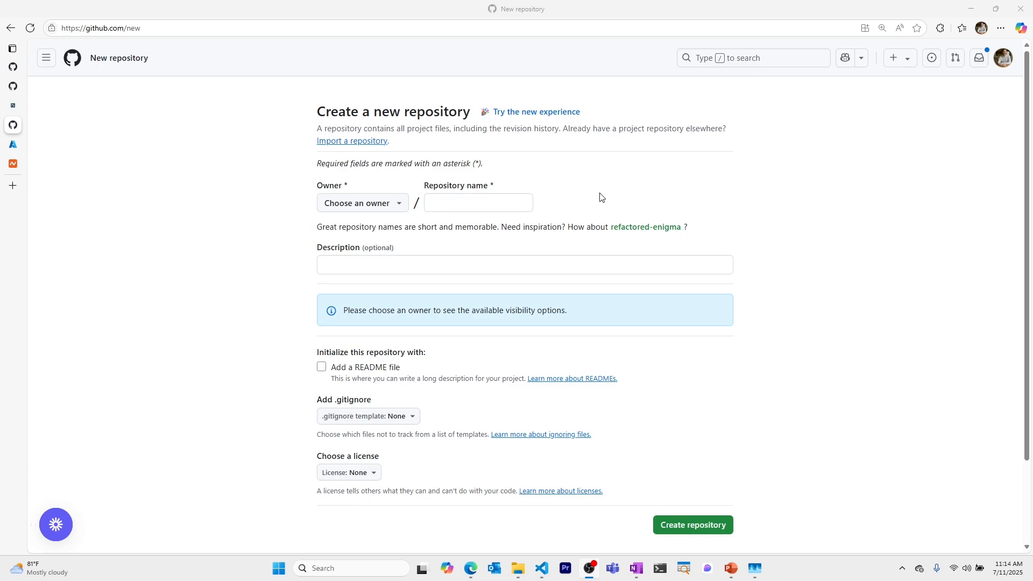
left_click(392, 203)
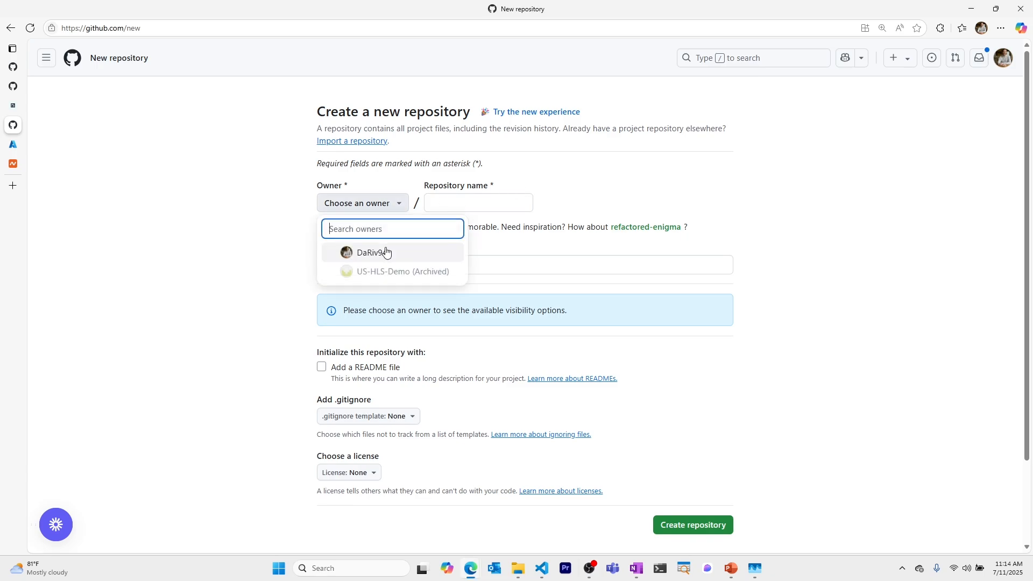
left_click(385, 253)
left_click(474, 204)
type("dem")
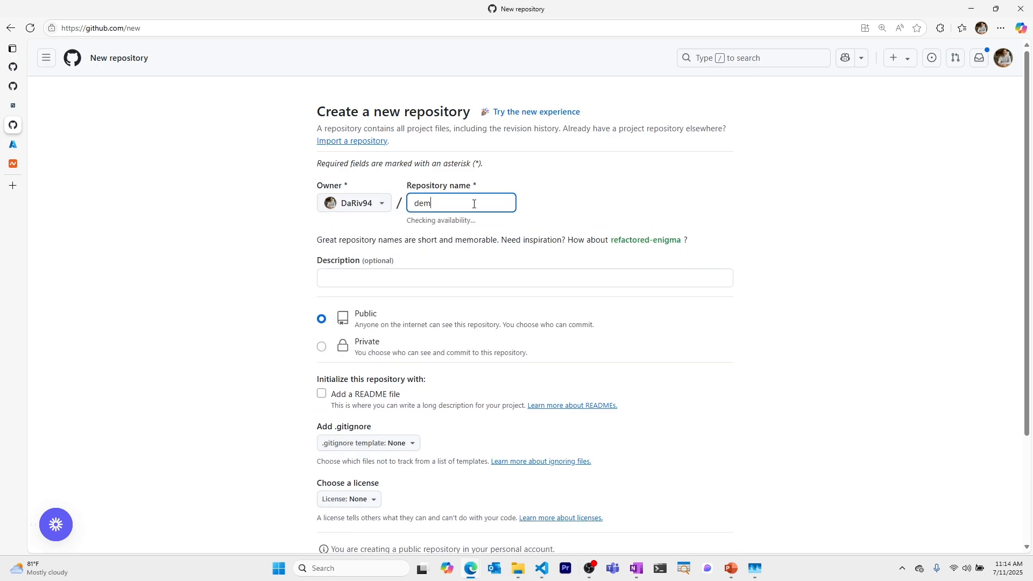
type("o-msa")
key("BackSpace")
key("BackSpace")
type("ason-stark-website")
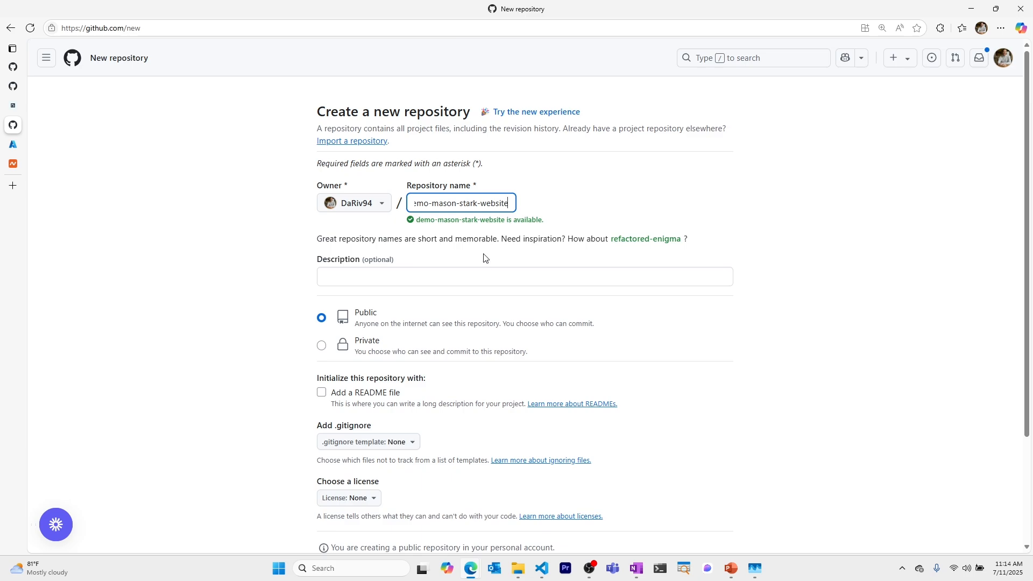
left_click(321, 345)
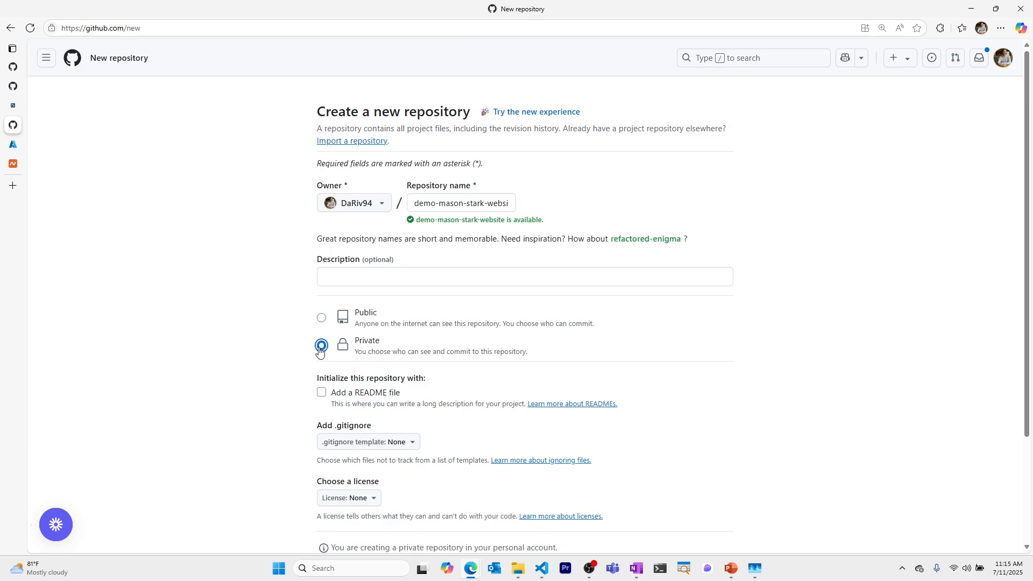
left_click(321, 317)
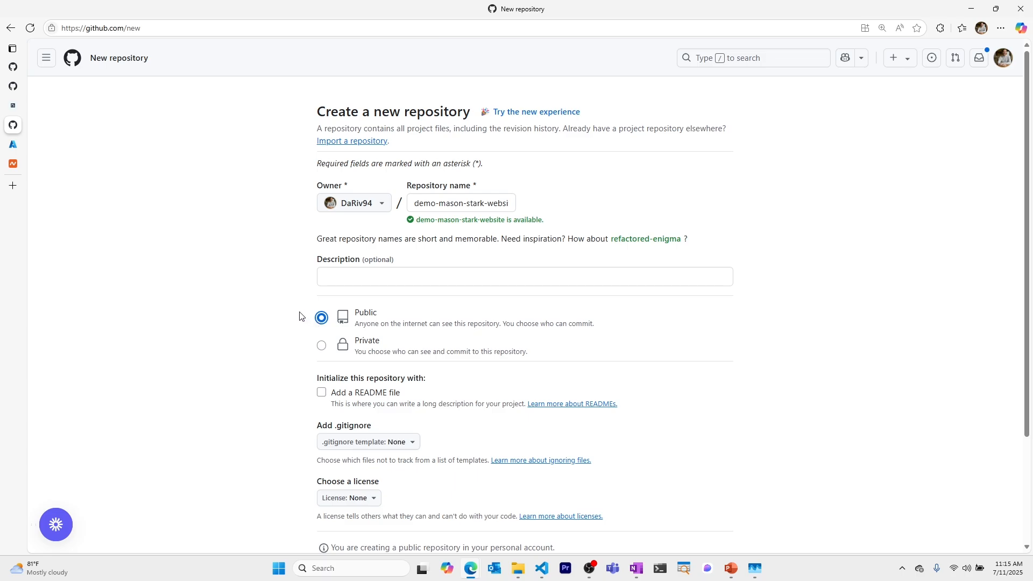
scroll(300, 316, "down", 3)
left_click(678, 444)
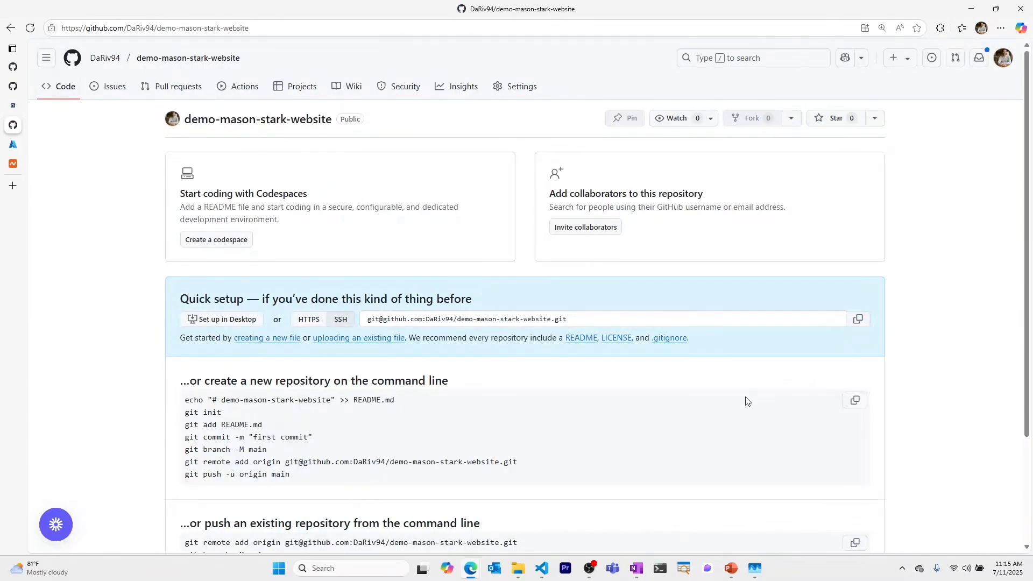
Step: Add the new repository's SSH address as remote origin and stage all files with git add
left_click(543, 568)
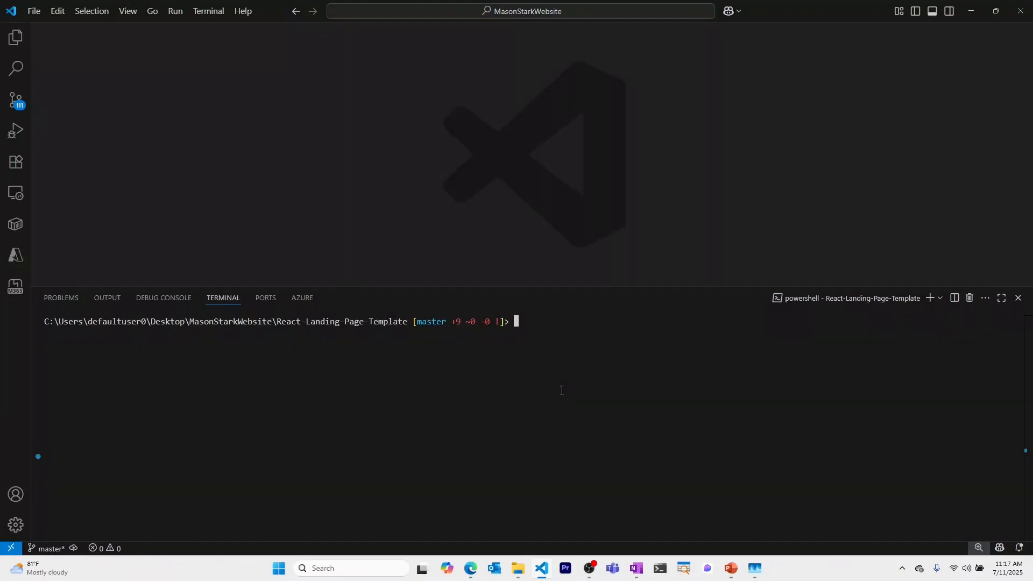
type("git remote add origin")
key("ctrl+v")
key("Return")
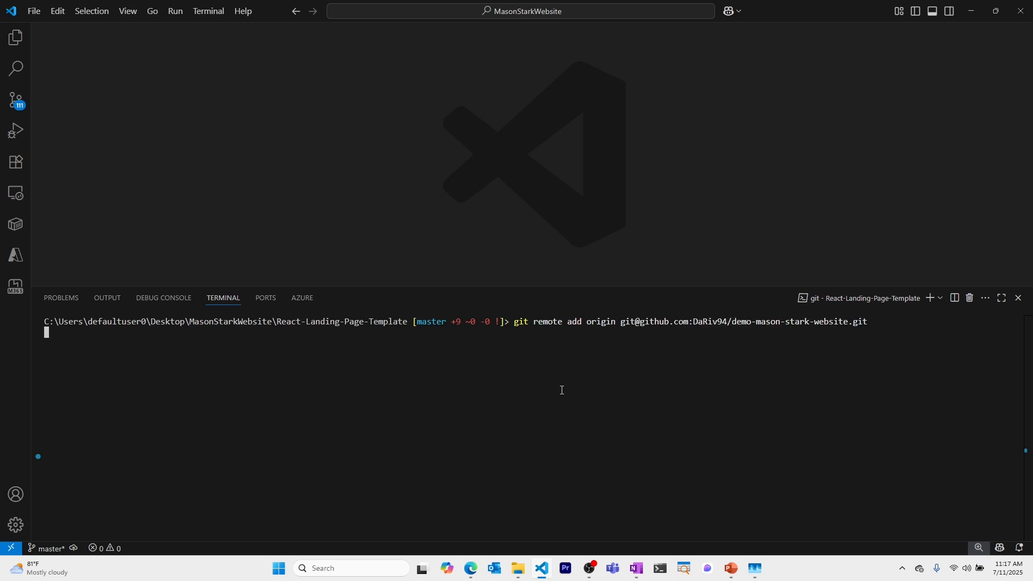
type("git add .")
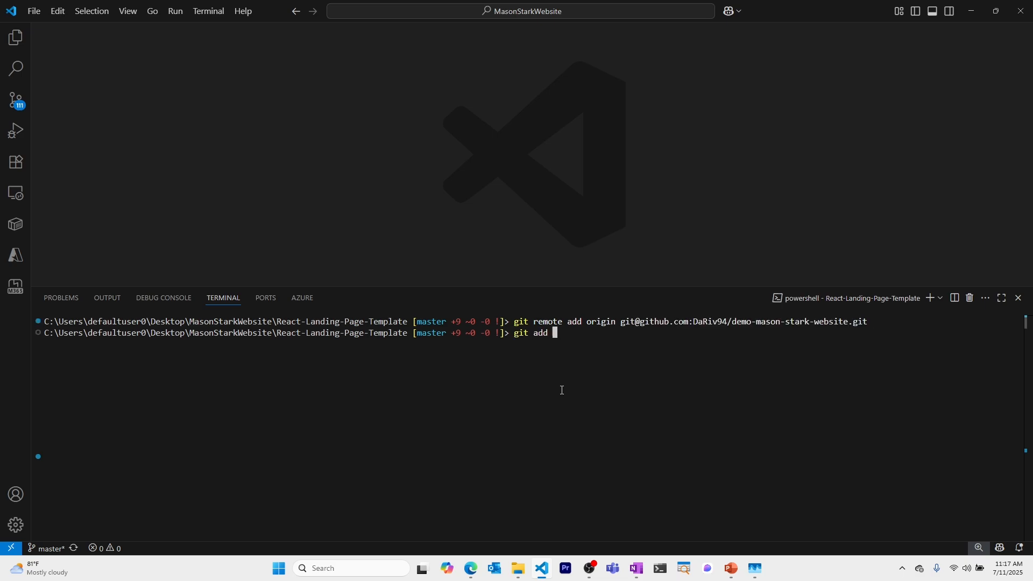
key("Return")
Step: Commit the project as "initial commit" and push it to origin master
type("g")
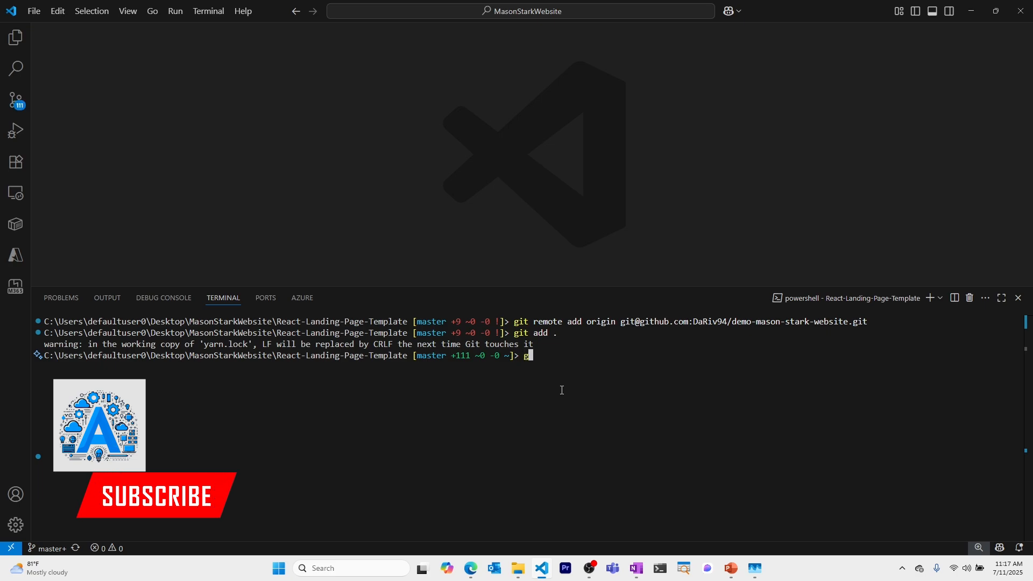
type("it commit")
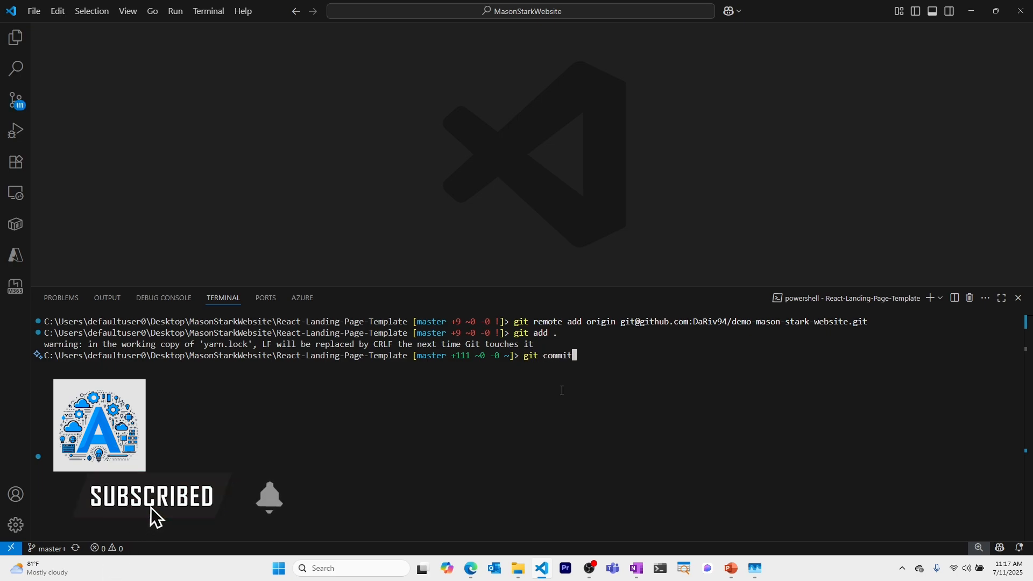
type(" -m \"initial commit\"")
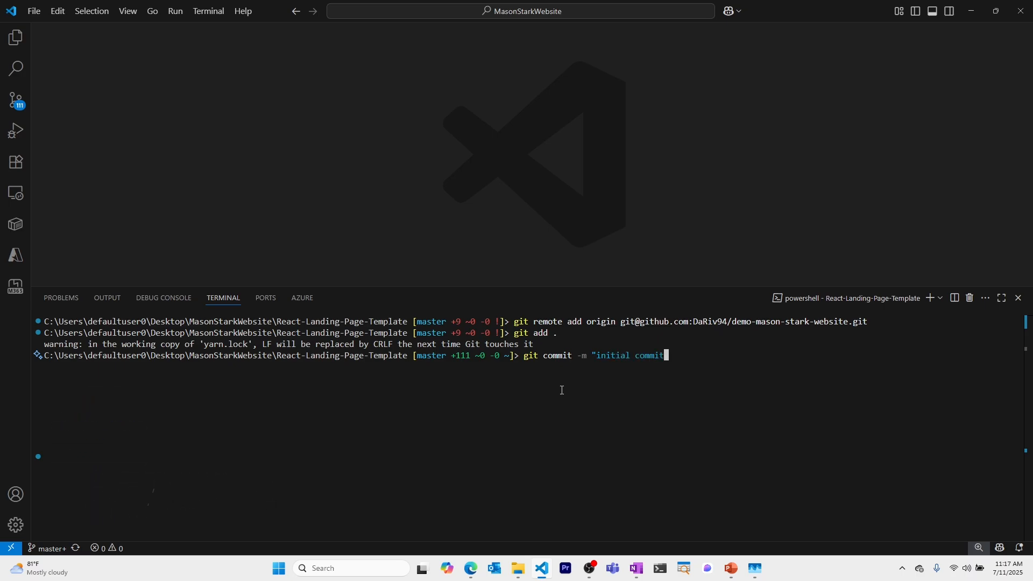
key("Return")
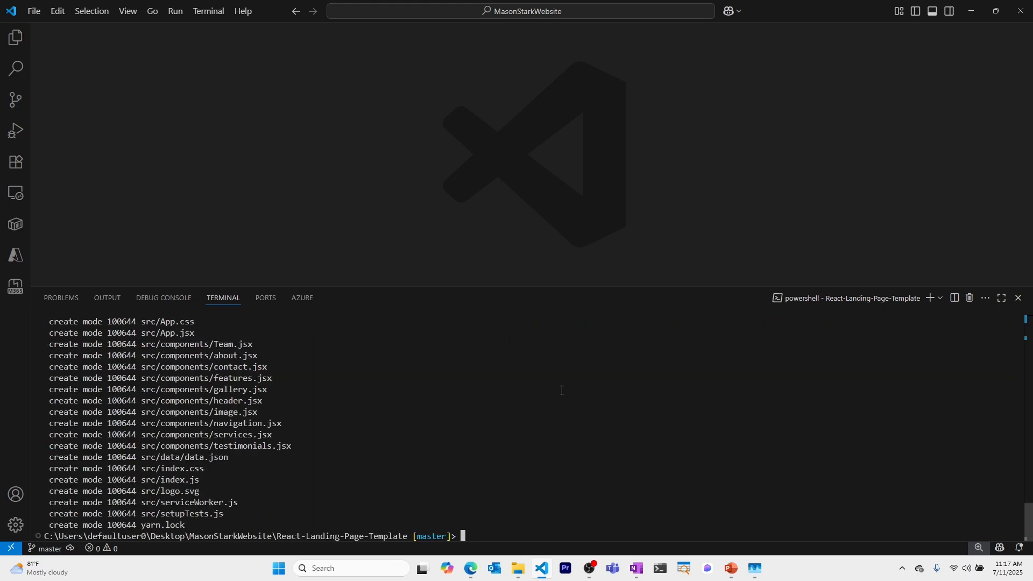
type("git push origin master")
key("Return")
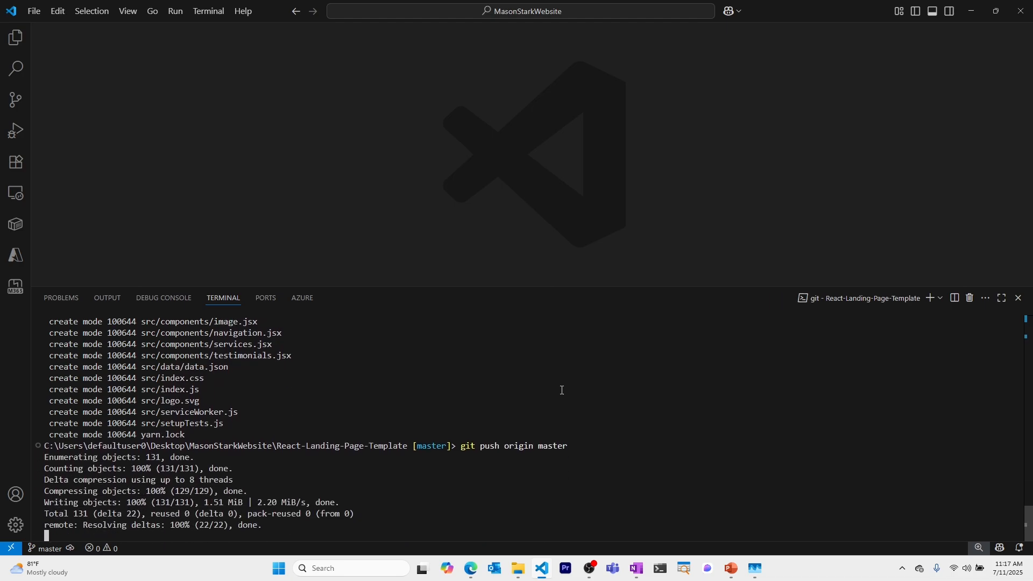
mouse_move(471, 568)
left_click(498, 519)
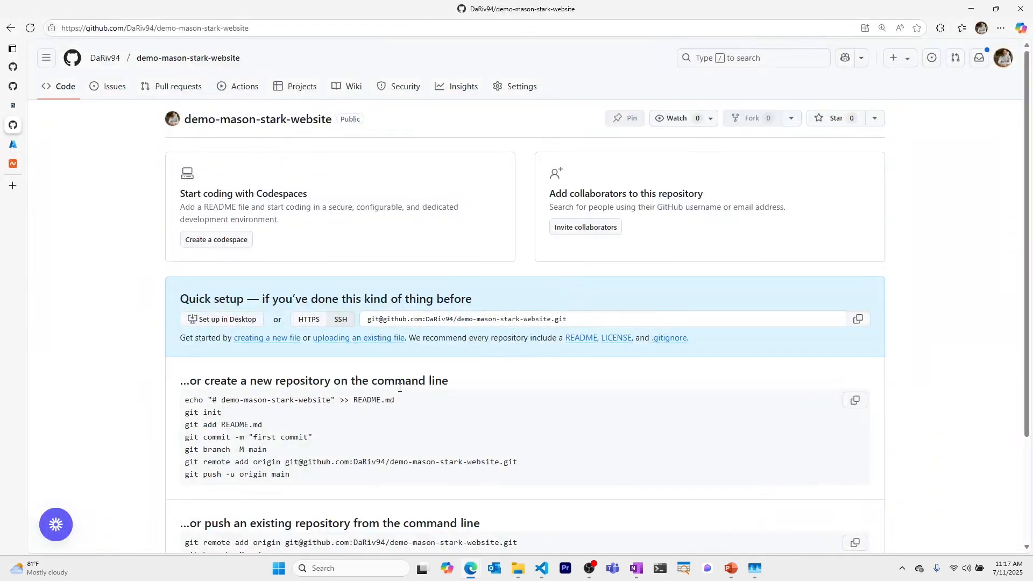
Step: Refresh the GitHub repository page so the pushed files and README appear
key("F5")
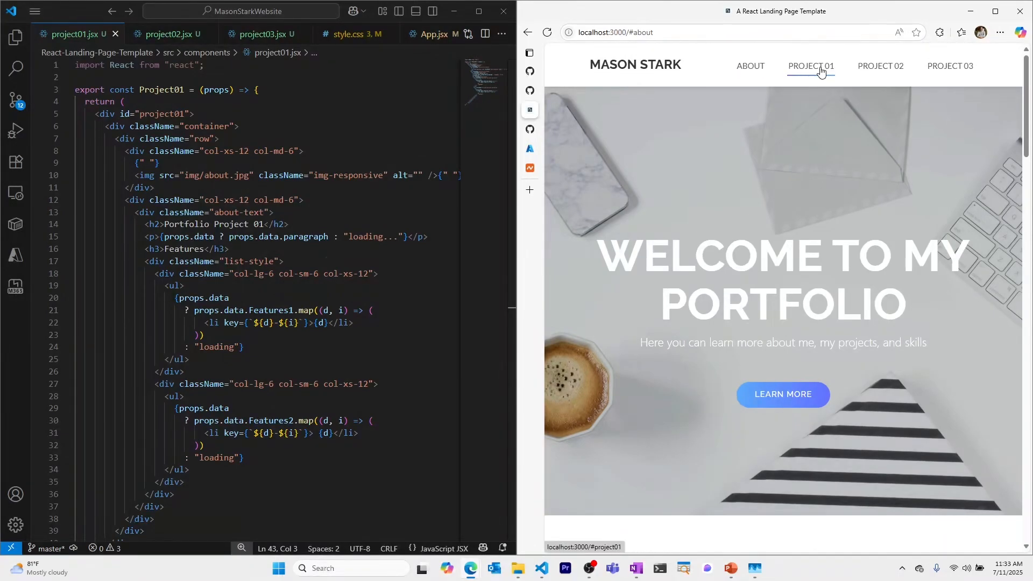
Step: Browse the local site's About and Project 01–03 sections, then scroll back to the top
left_click(756, 68)
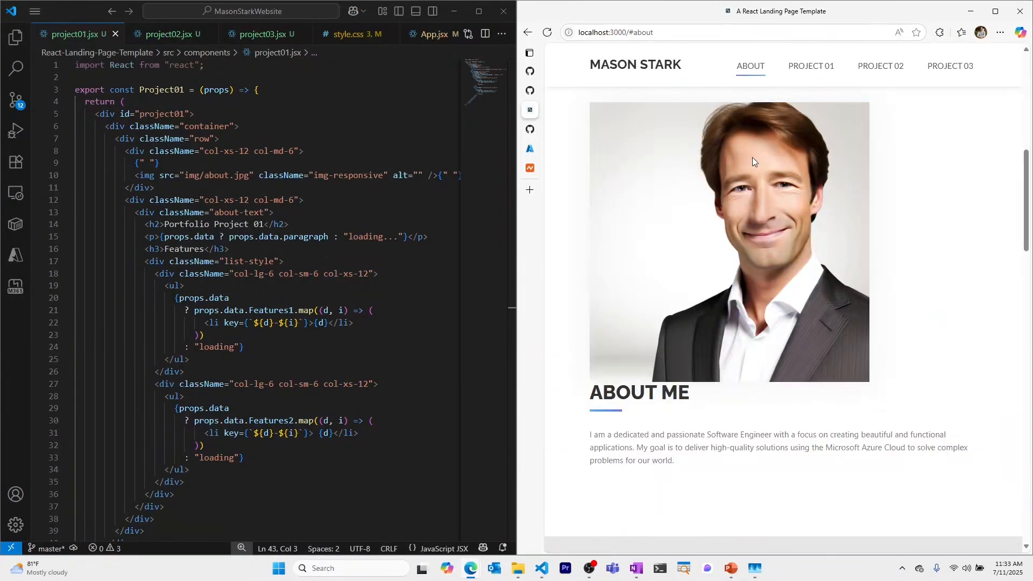
left_click(817, 72)
left_click(876, 70)
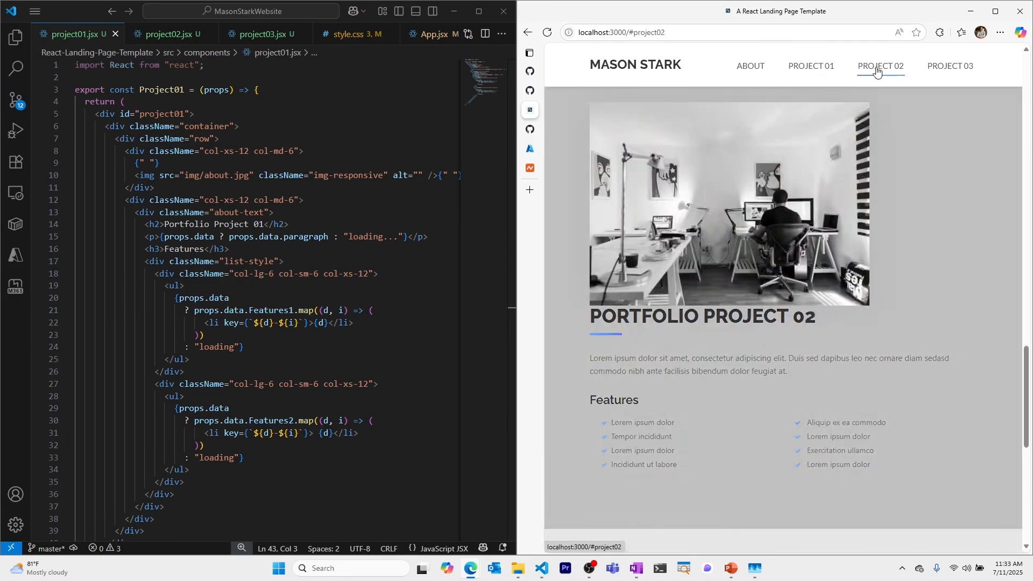
left_click(946, 73)
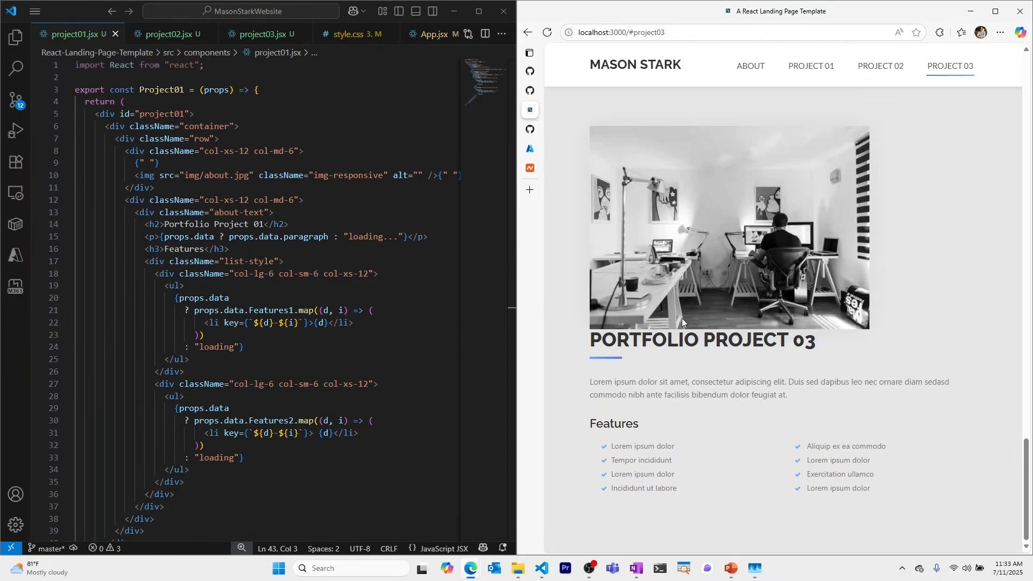
scroll(747, 282, "up", 20)
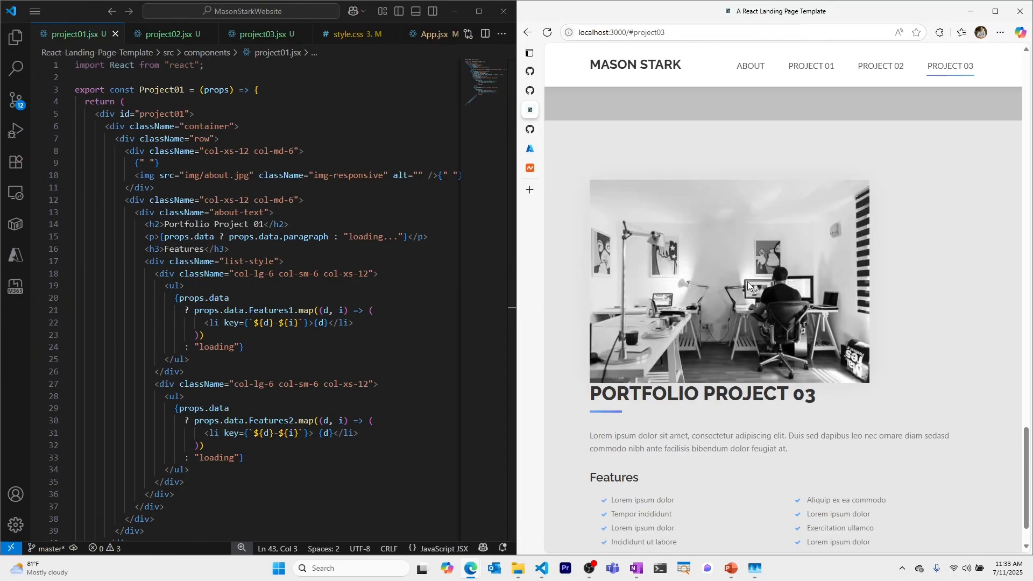
scroll(747, 281, "up", 8)
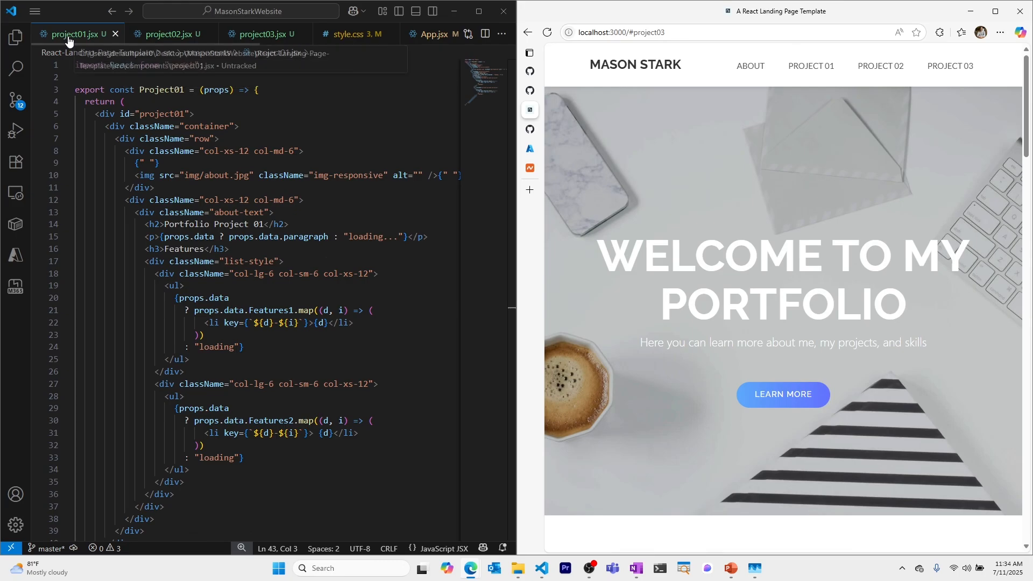
Step: Review project03.jsx, style.css and App.jsx in the editor
left_click(246, 37)
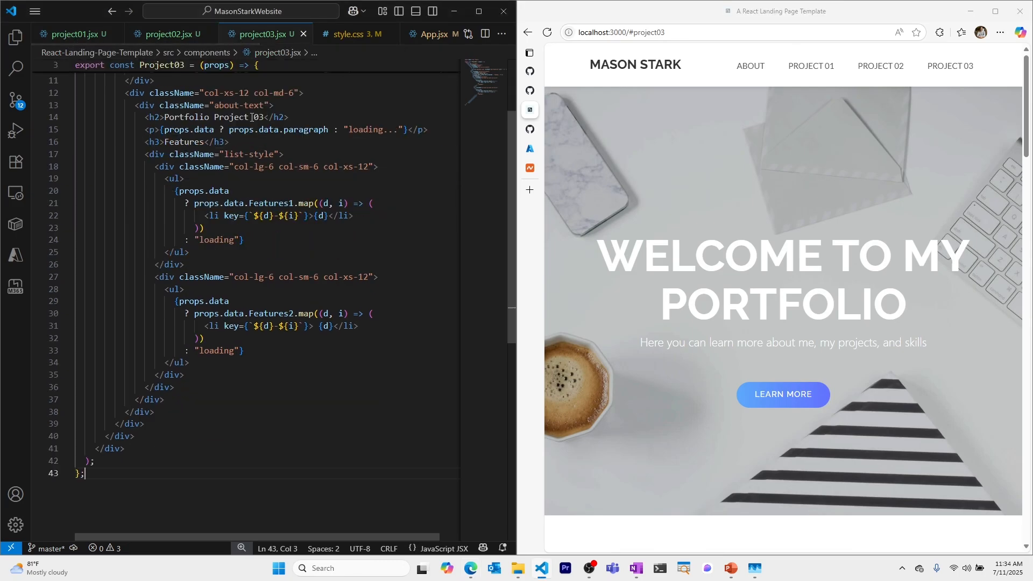
scroll(251, 117, "up", 3)
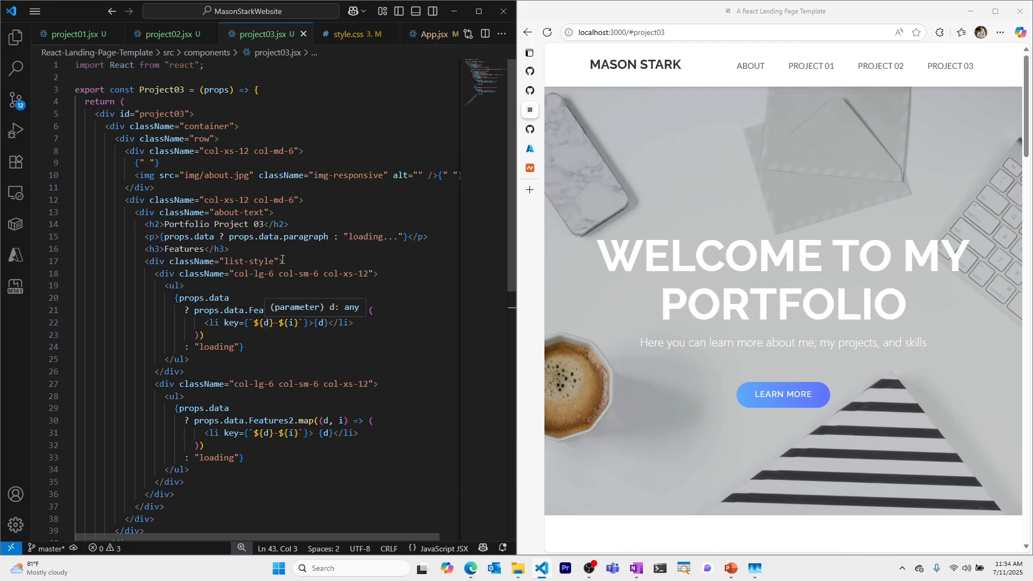
left_click(357, 38)
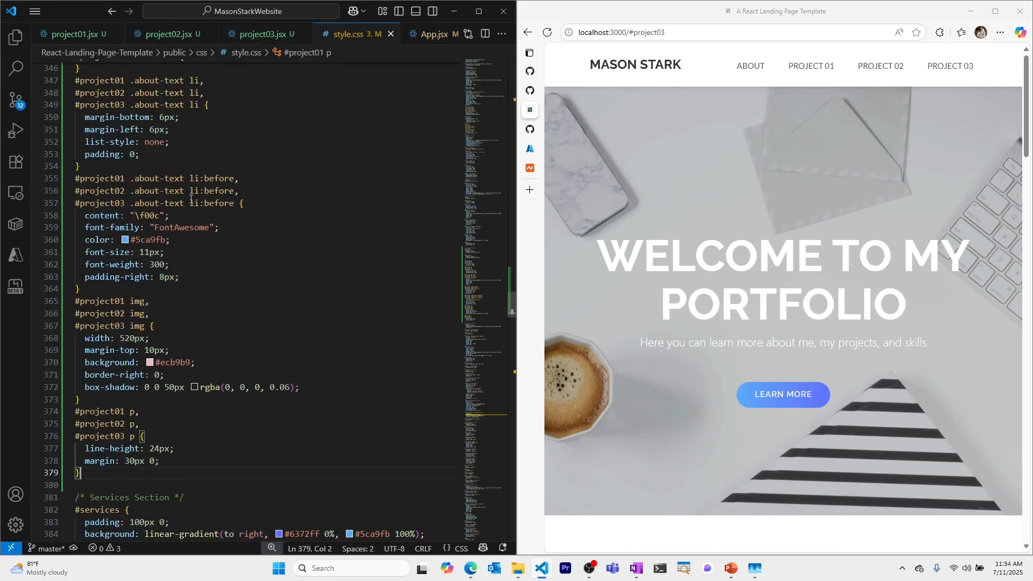
scroll(181, 294, "down", 4)
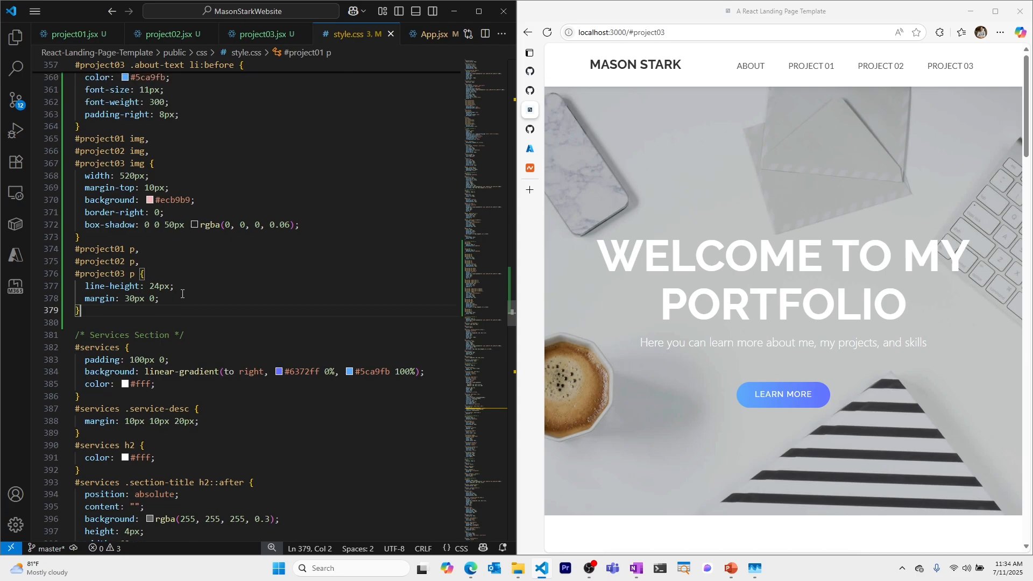
scroll(182, 294, "up", 14)
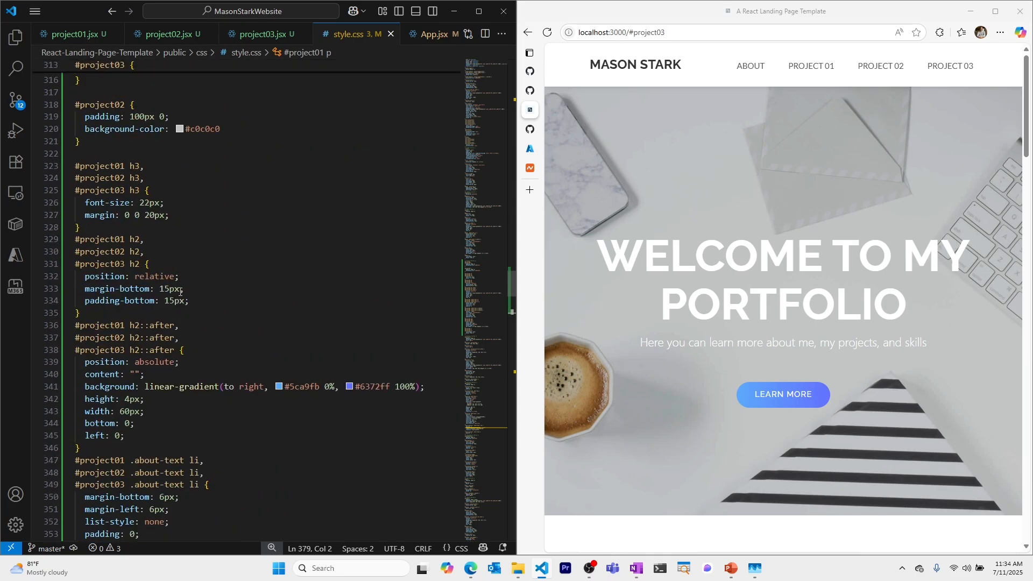
scroll(180, 292, "up", 12)
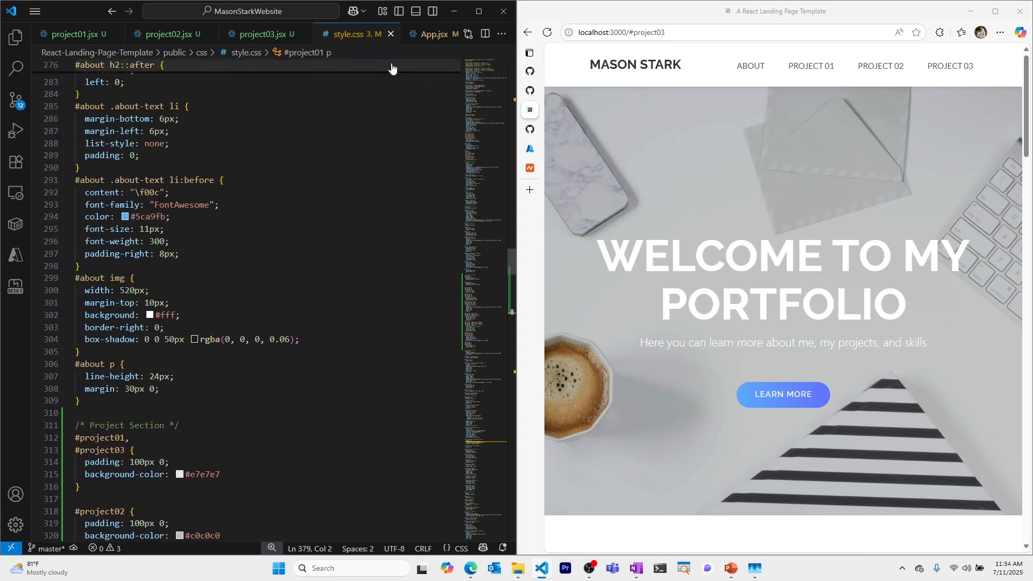
left_click(434, 34)
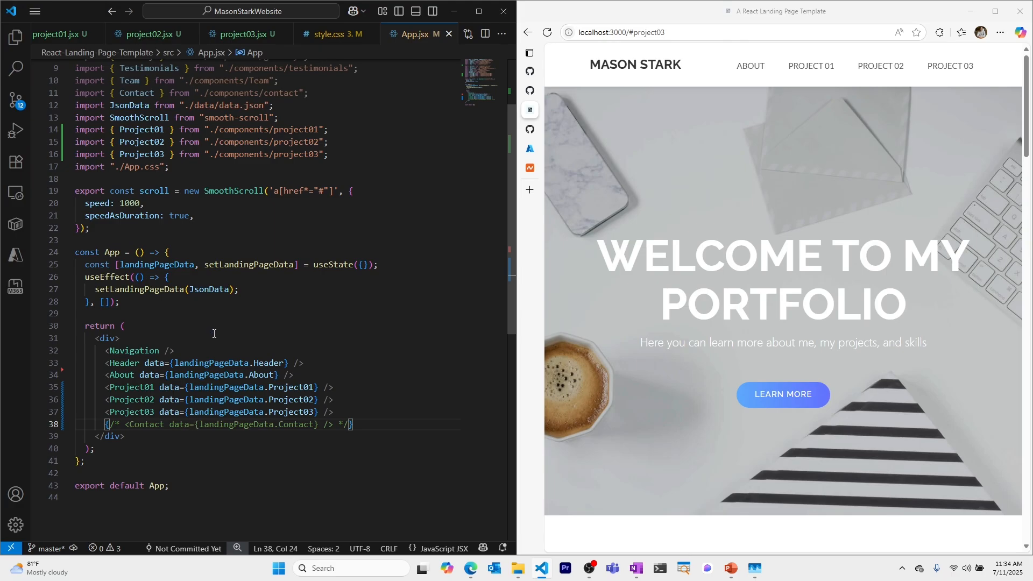
Step: Inspect about.jsx's image path and expand then collapse the Project01 block in data.json
left_click(345, 348)
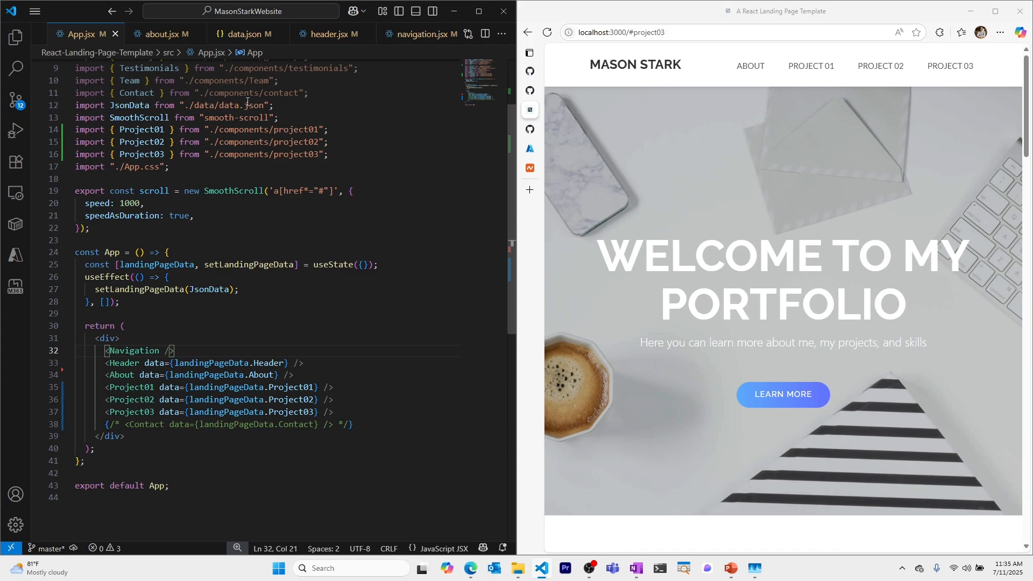
key("ctrl+Tab")
left_click(229, 177)
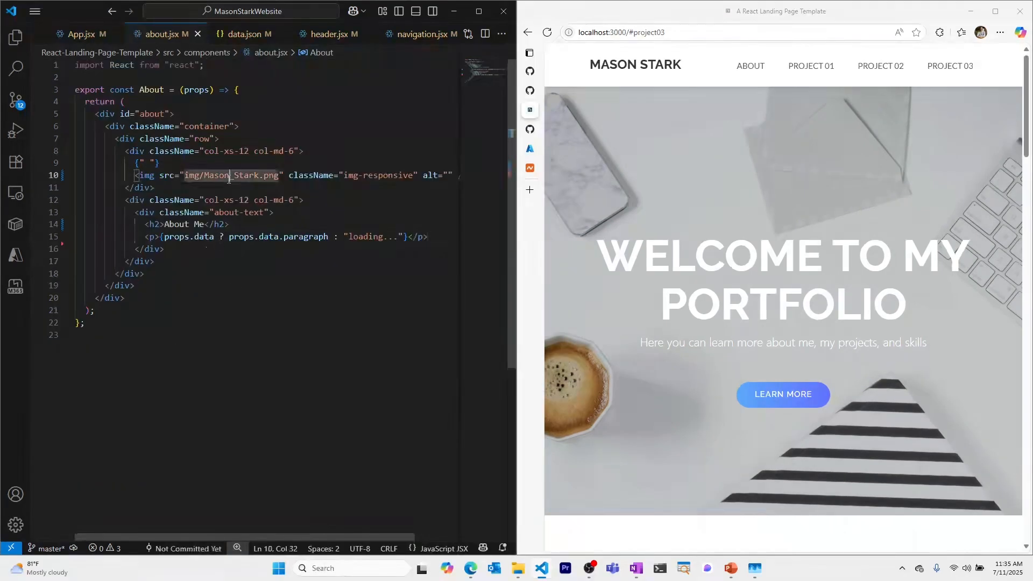
key("ctrl+Tab")
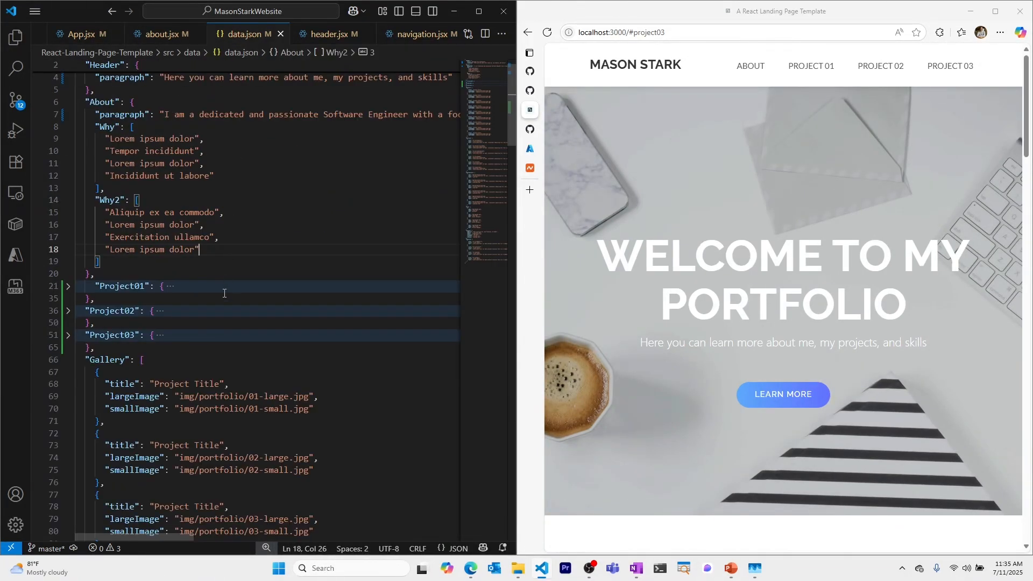
left_click(68, 287)
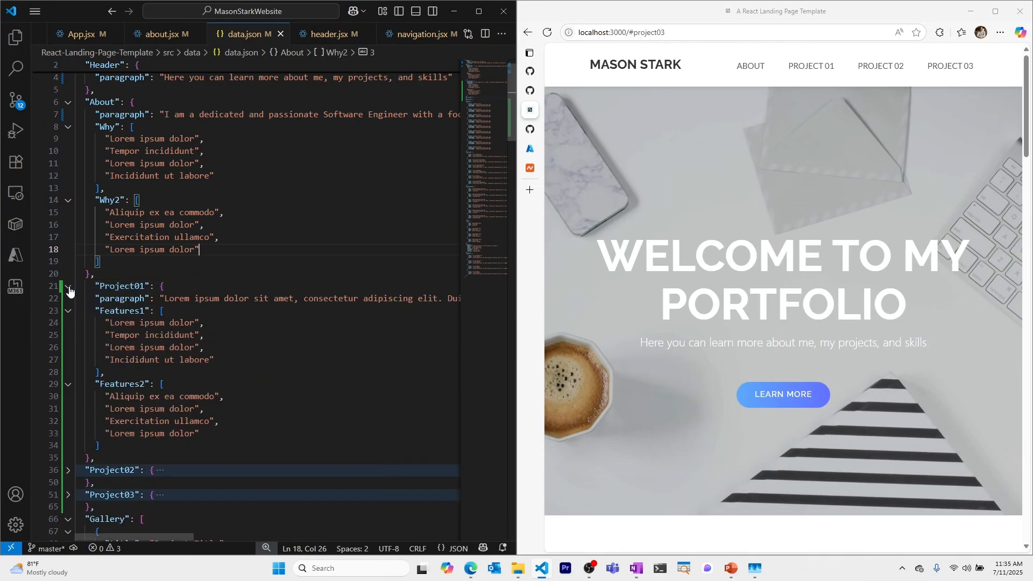
left_click(68, 287)
Step: Check the Header and About text in data.json, then view header.jsx and navigation.jsx
scroll(134, 188, "up", 1)
left_click(175, 139)
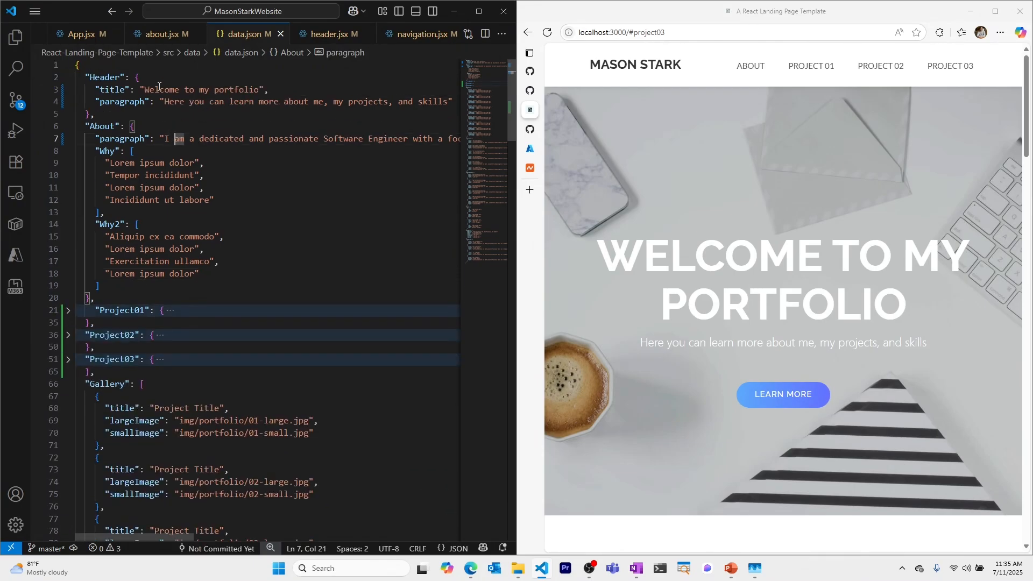
left_click(159, 89)
left_click(170, 101)
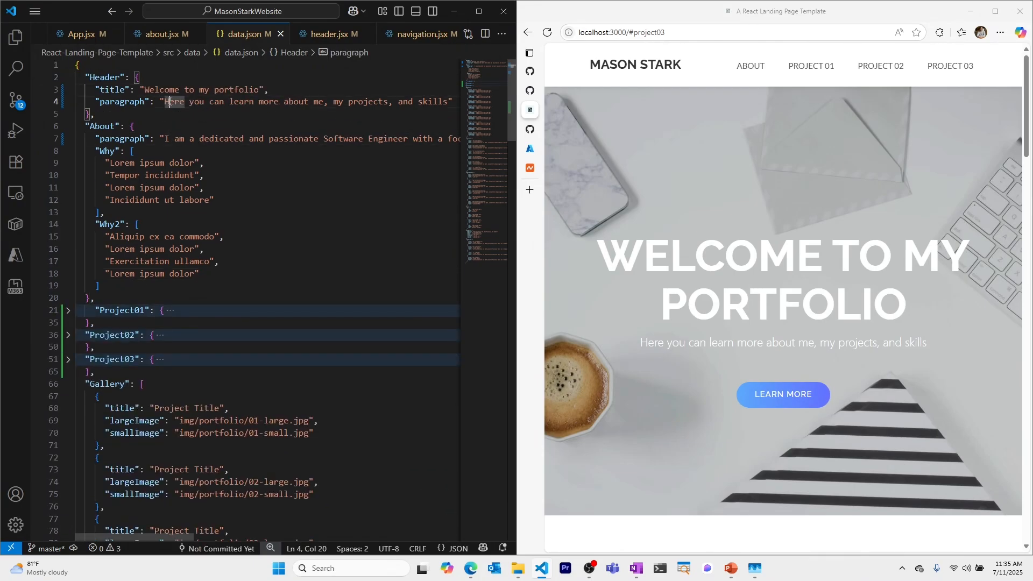
left_click(180, 139)
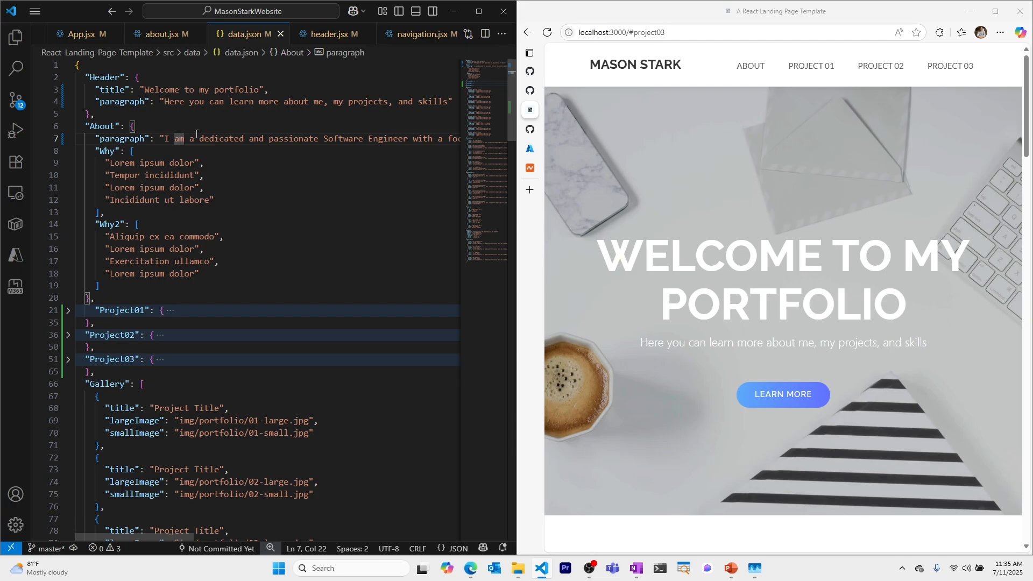
left_click(329, 34)
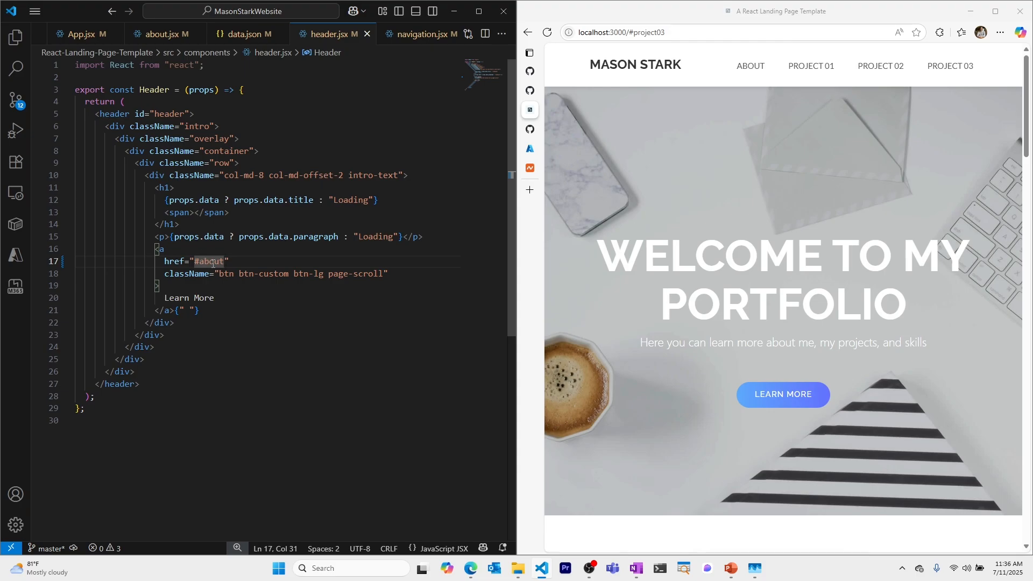
left_click(423, 34)
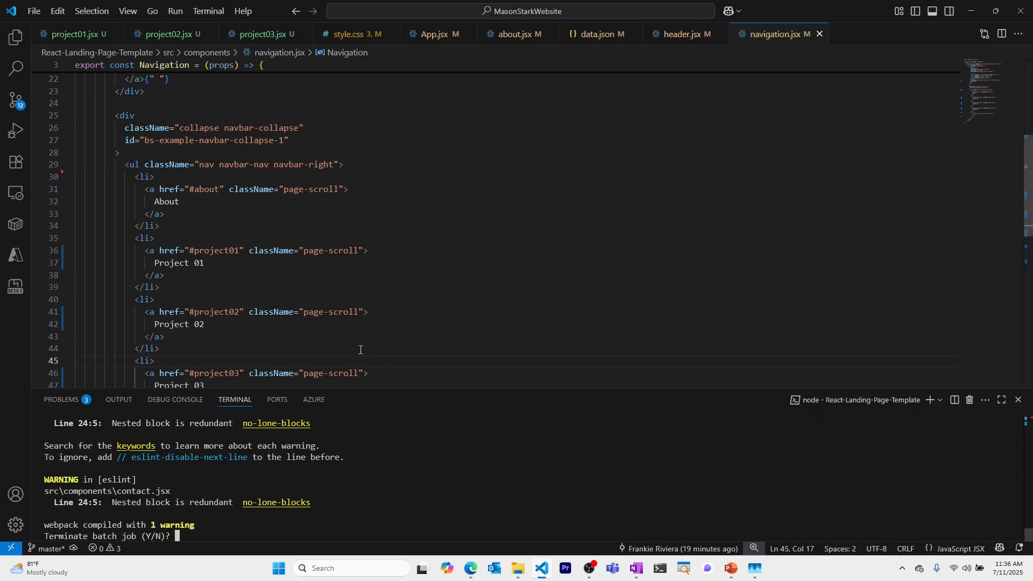
Step: Stop the running dev server and stage all changed files with git add
type("y")
key("Return")
type("git ")
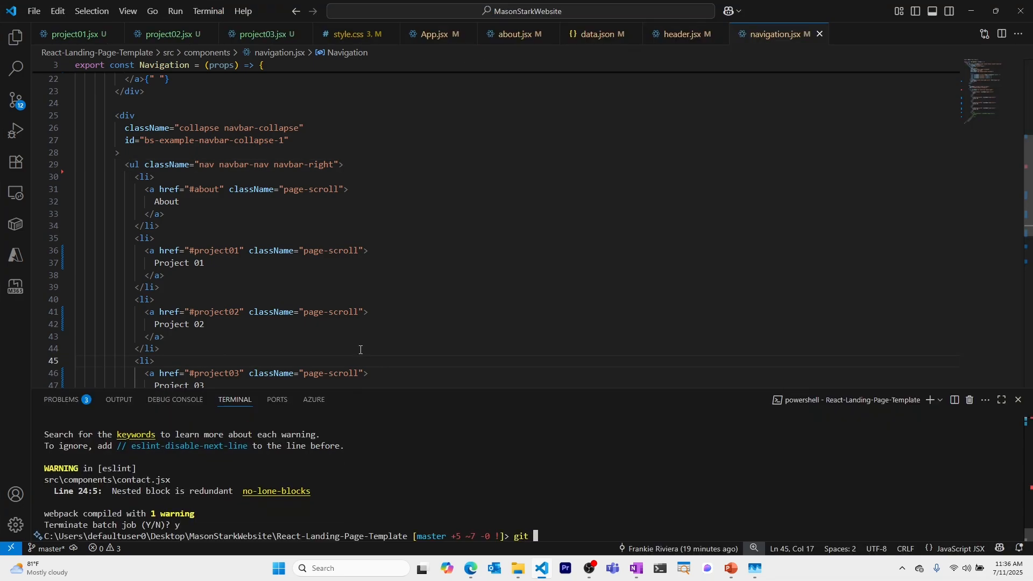
type("add .")
key("Return")
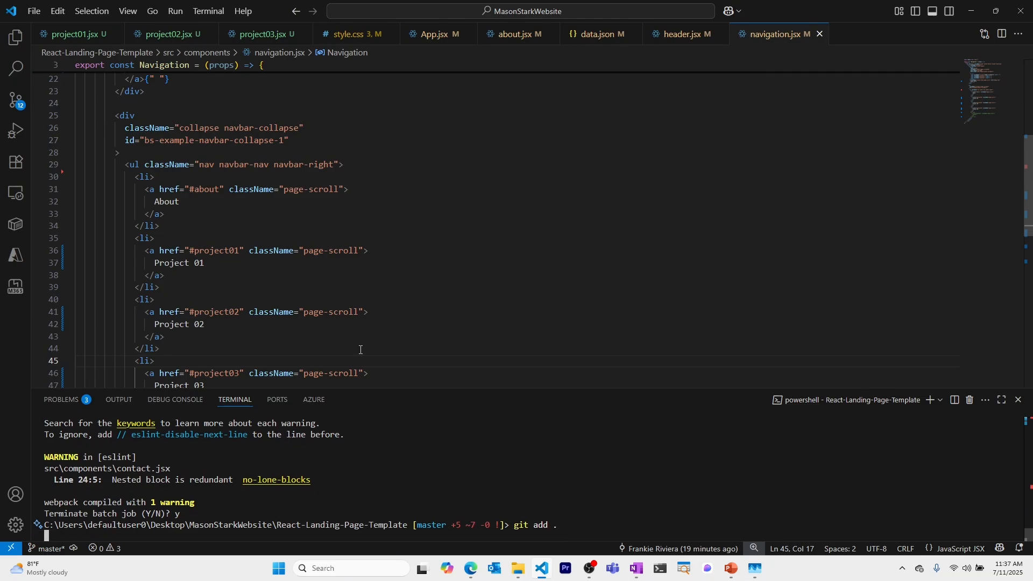
Step: Commit as "new changes to mason stark website" and push to origin master
type("git")
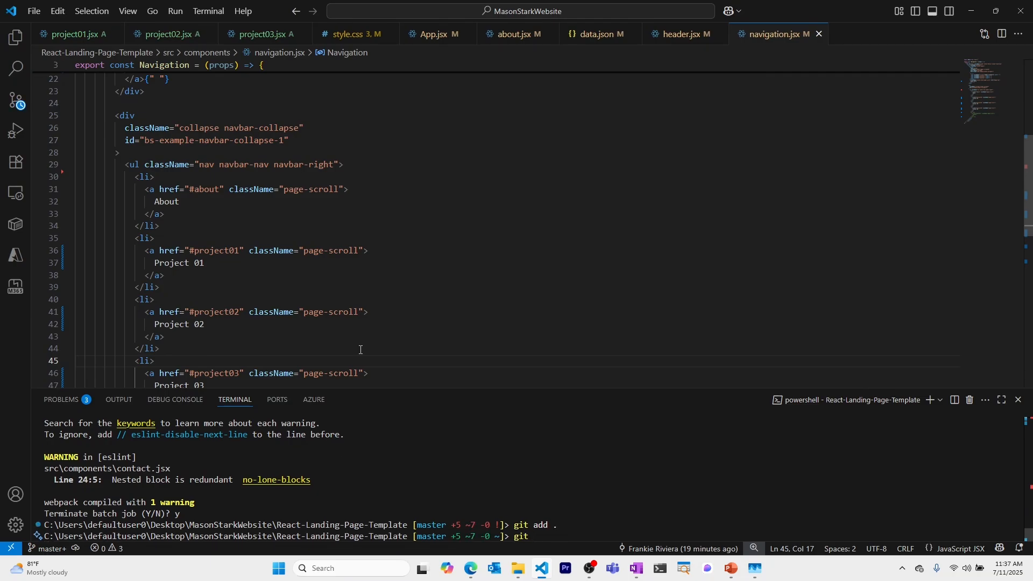
type(" commit -m \"new chan")
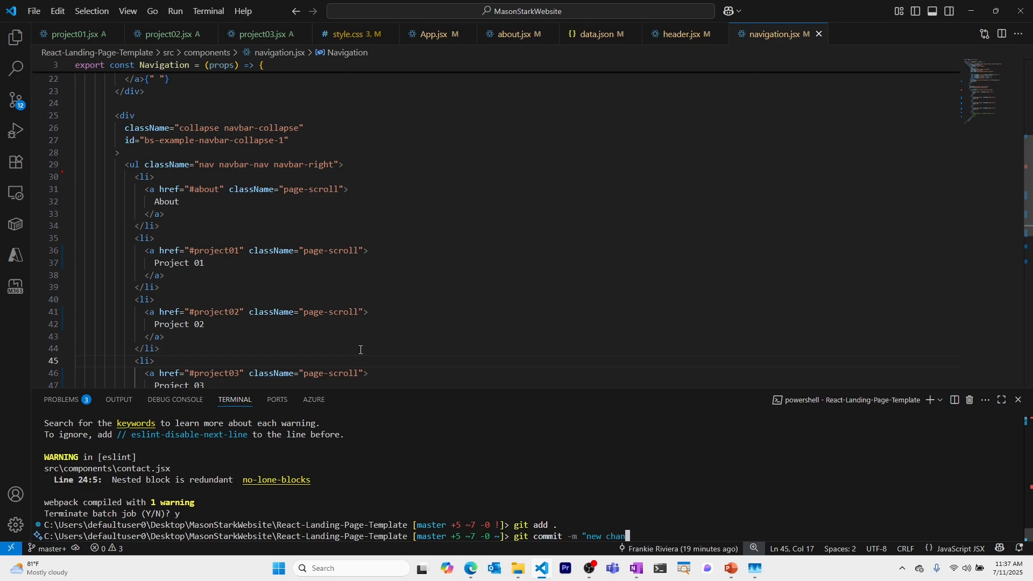
type("ges to mason stark website\"")
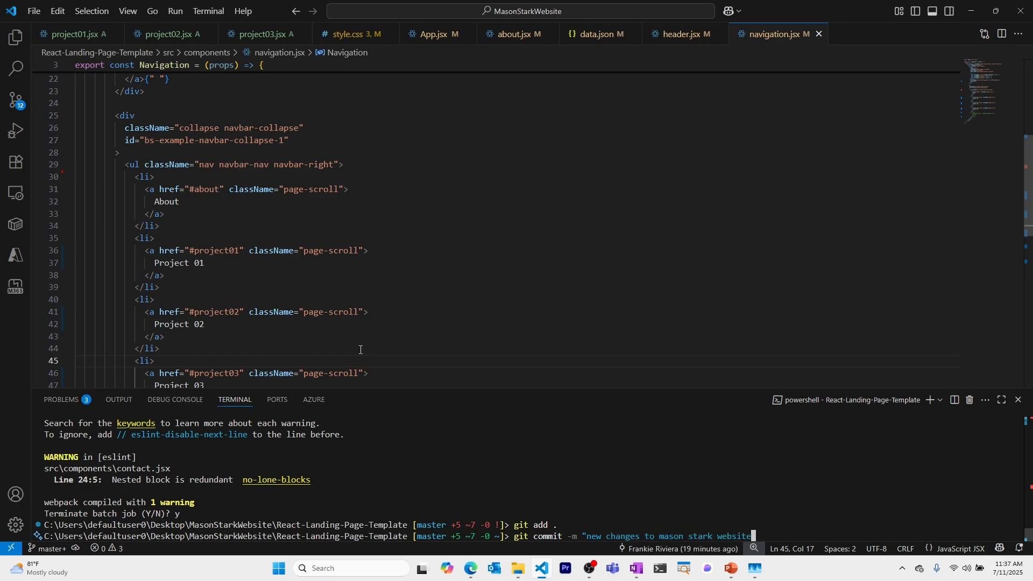
key("Return")
type("git")
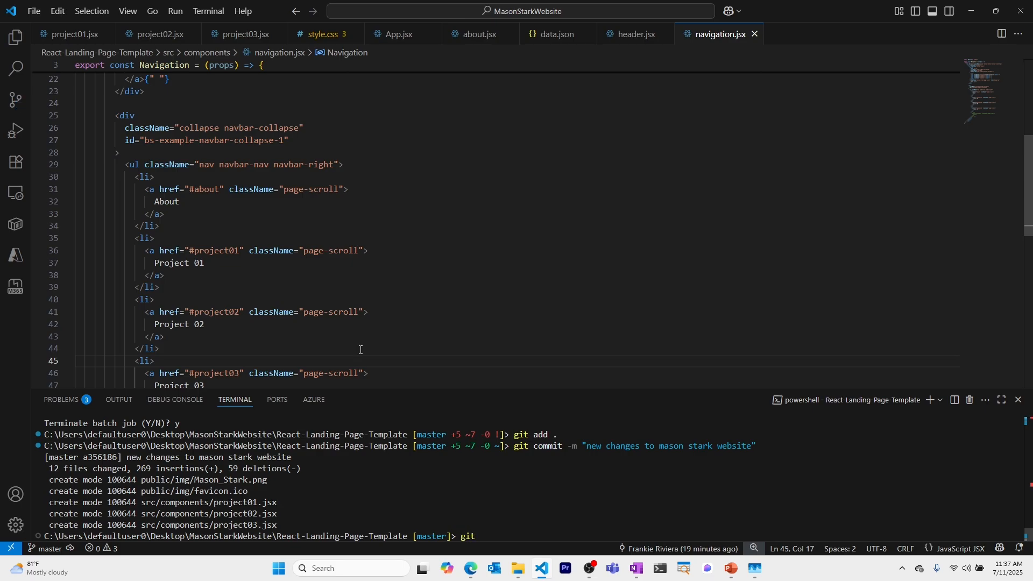
type(" push origin master")
key("Return")
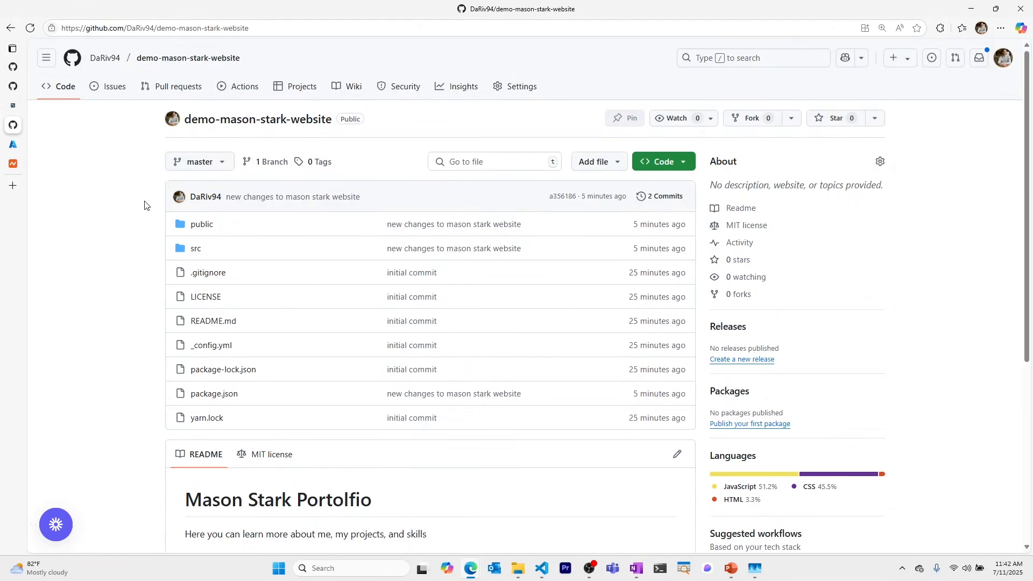
left_click(13, 144)
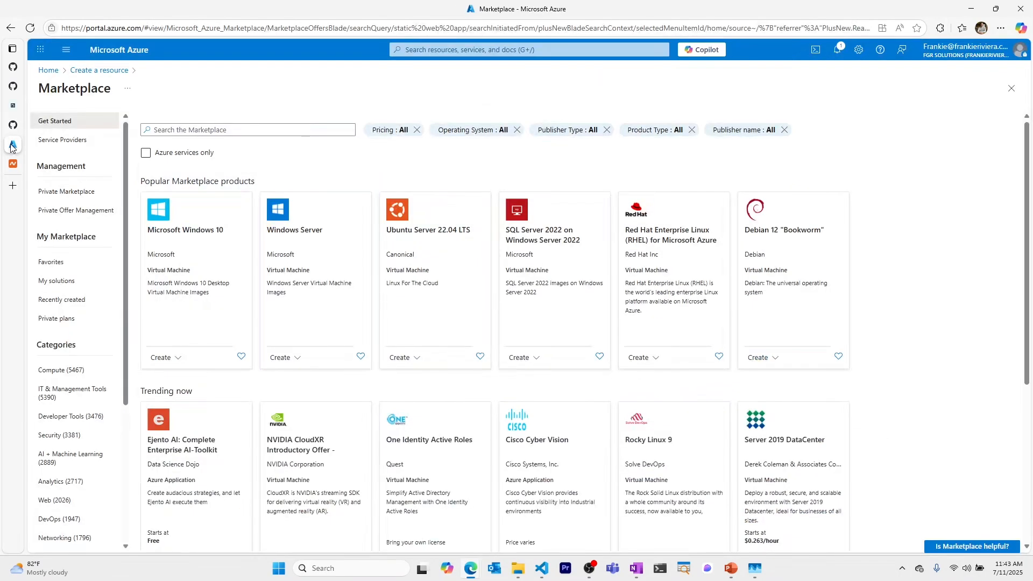
Step: Search the Azure Marketplace for 'static web' and start creating a Static Web App
left_click(231, 128)
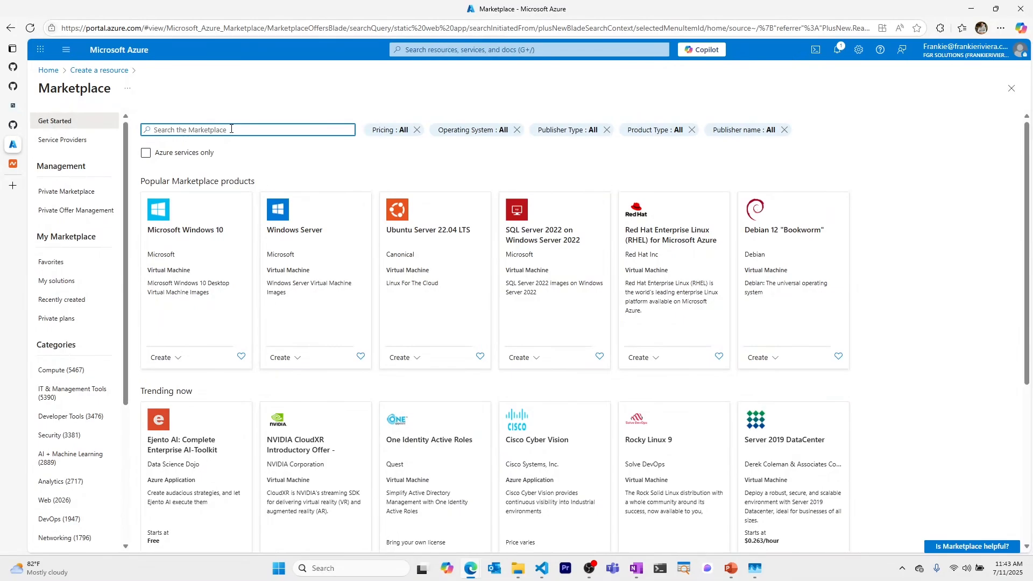
type("static web")
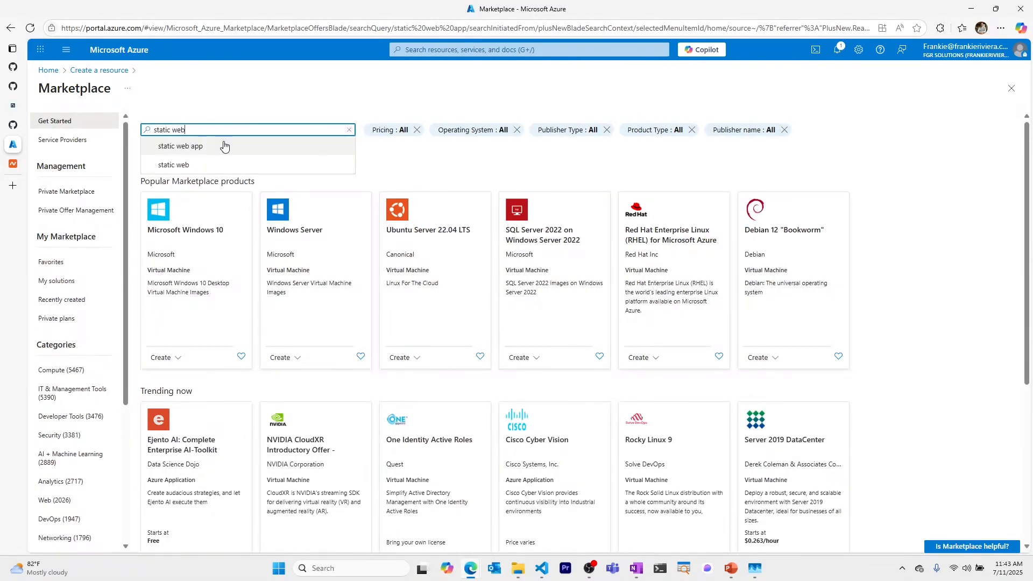
left_click(224, 145)
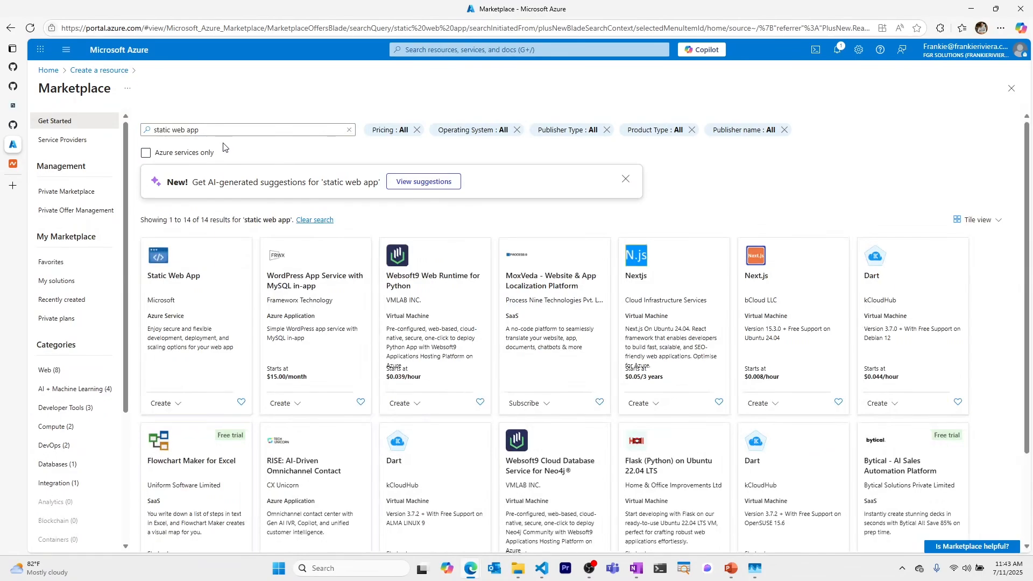
left_click(184, 424)
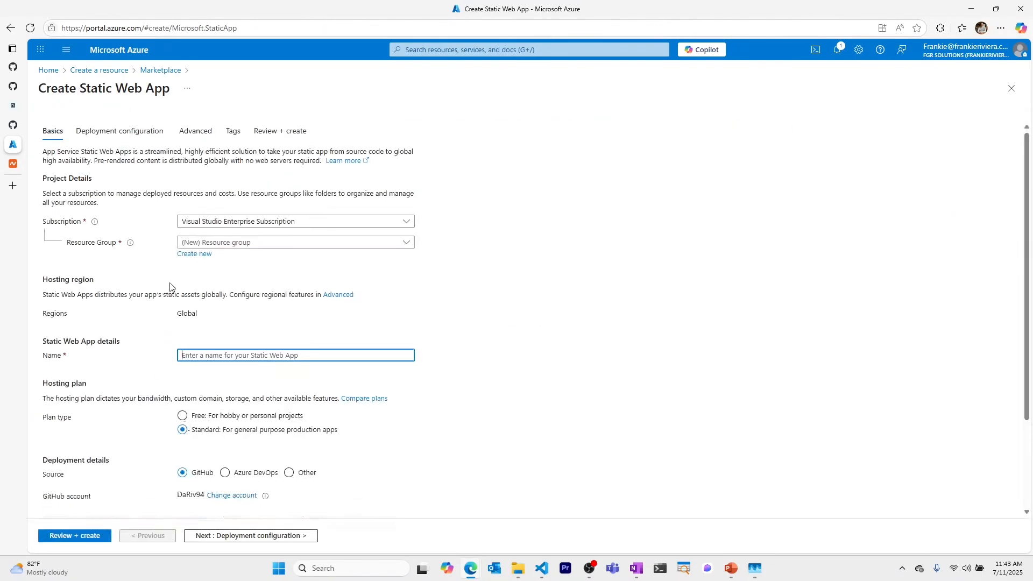
Step: Create a new resource group named demo-mason-stark-rg for the Static Web App
left_click(209, 259)
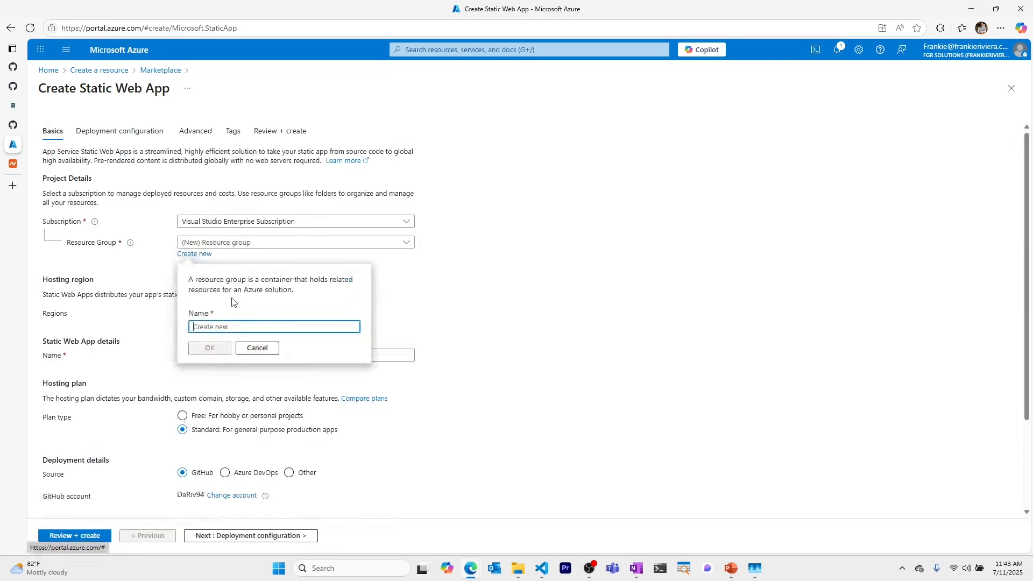
type("demo")
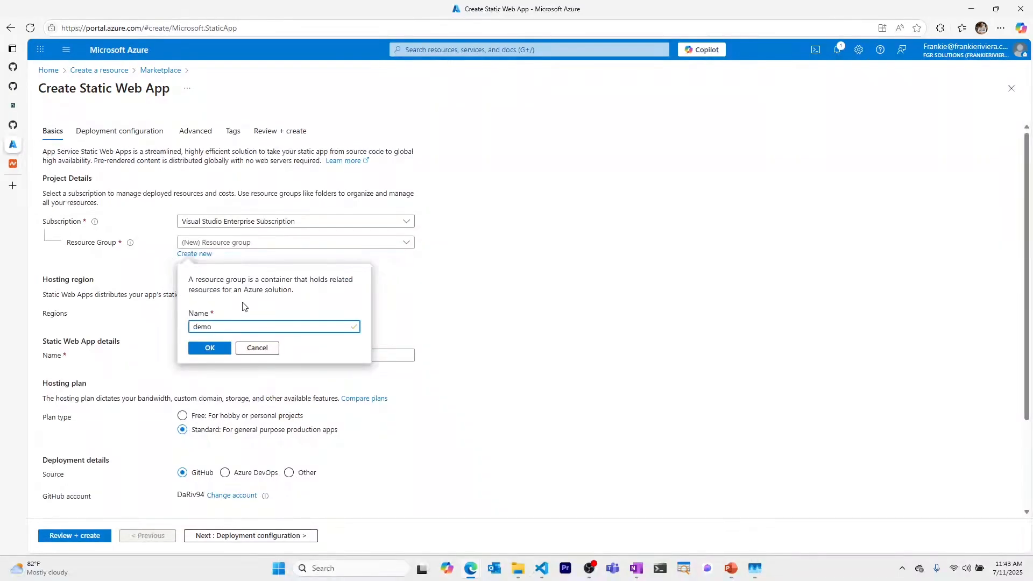
type("-mason-stark-rg")
left_click(226, 353)
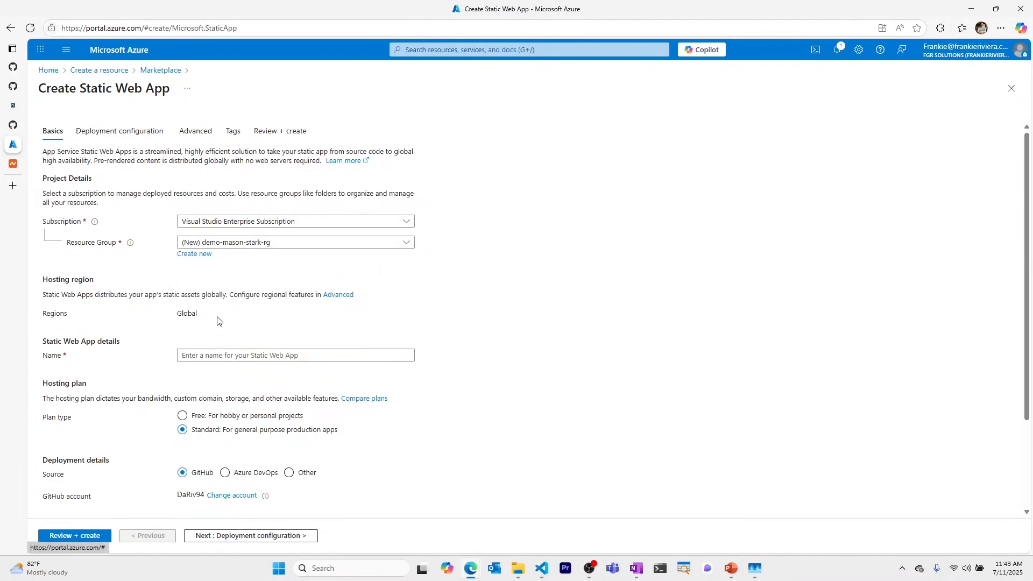
Step: Name the app demo-mason-stark-web on the Free plan, create it, and go to the resource
left_click(248, 356)
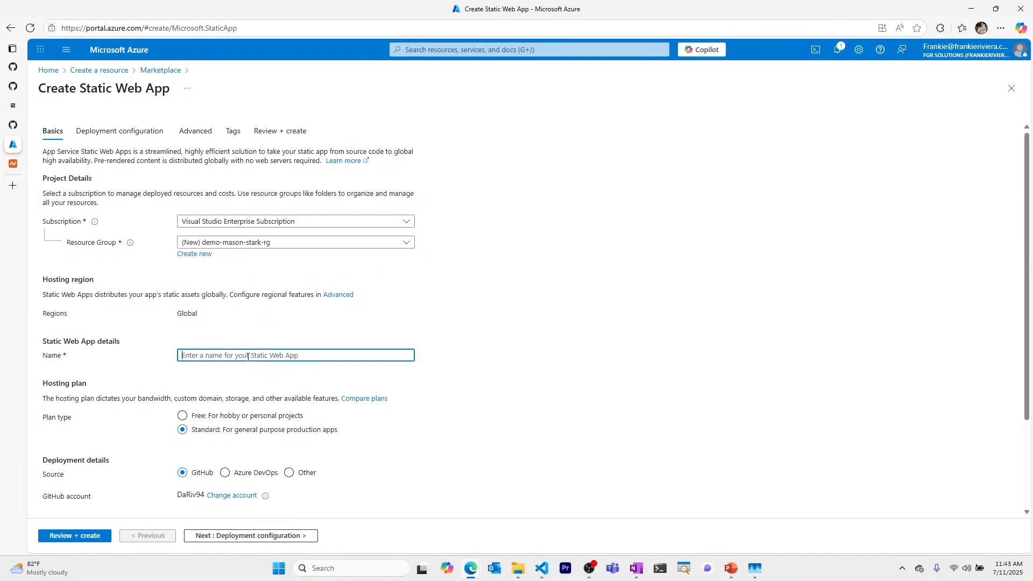
type("demo-mason-stark-web")
left_click(183, 417)
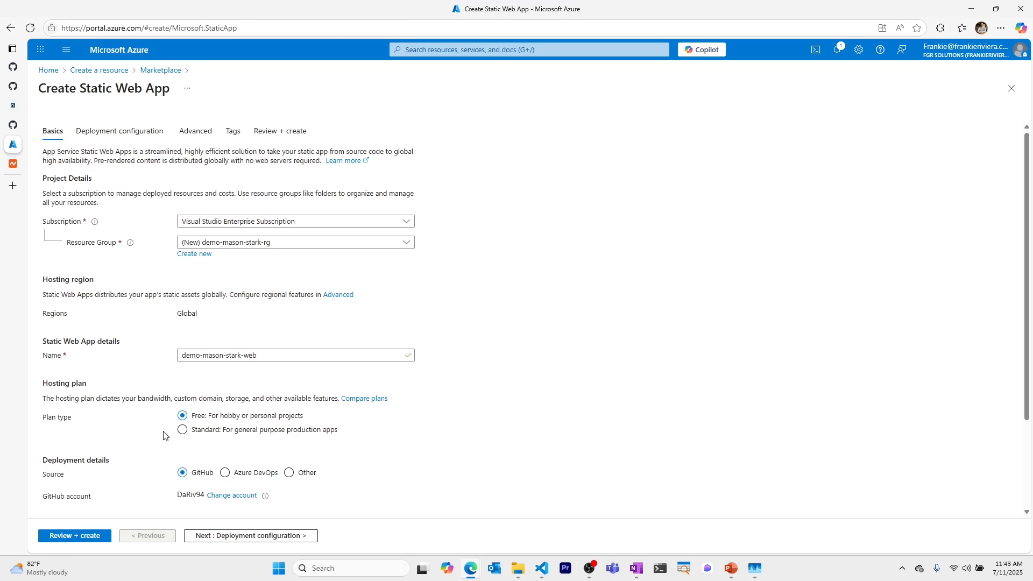
scroll(164, 430, "down", 2)
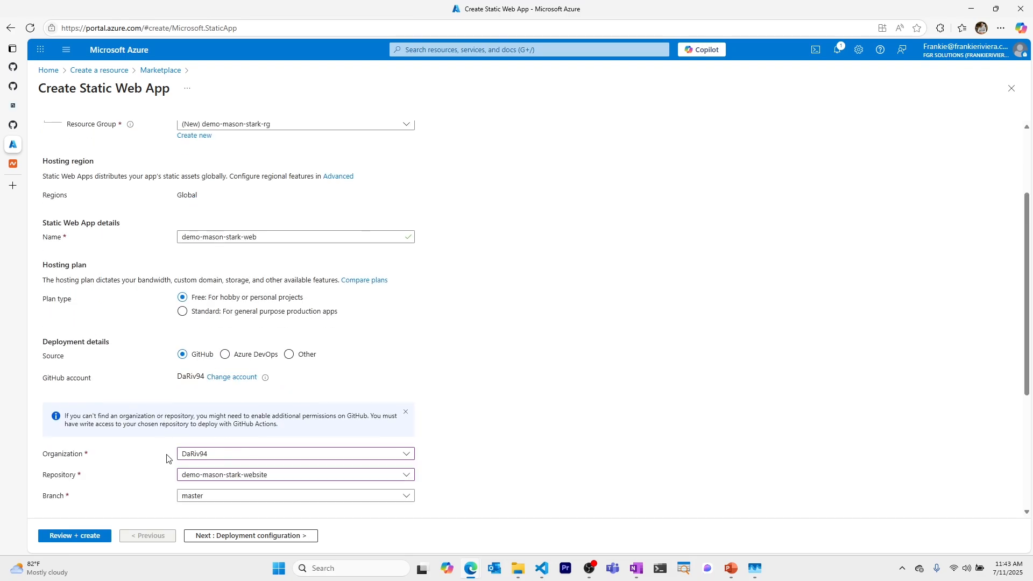
scroll(165, 473, "down", 4)
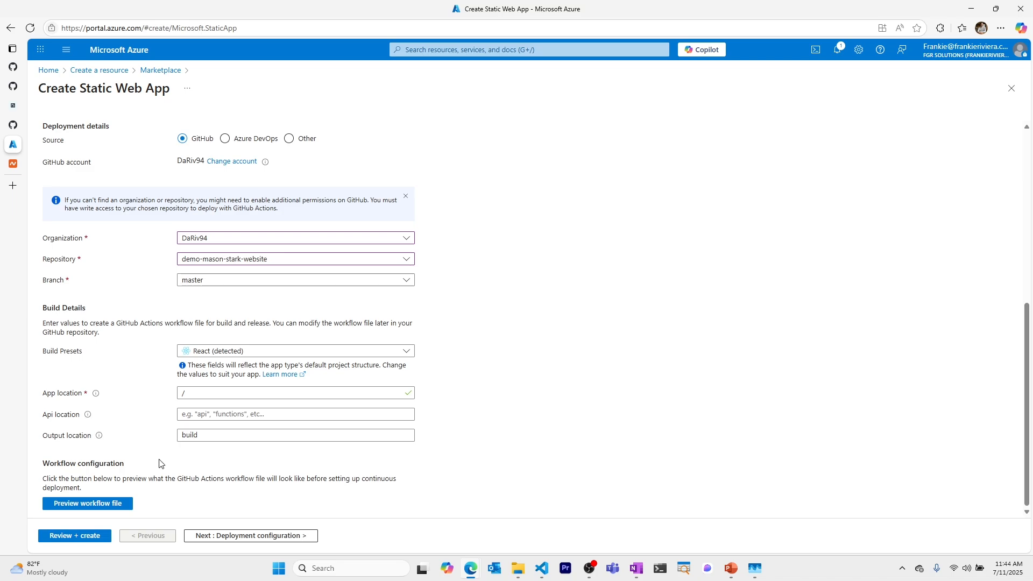
left_click(78, 535)
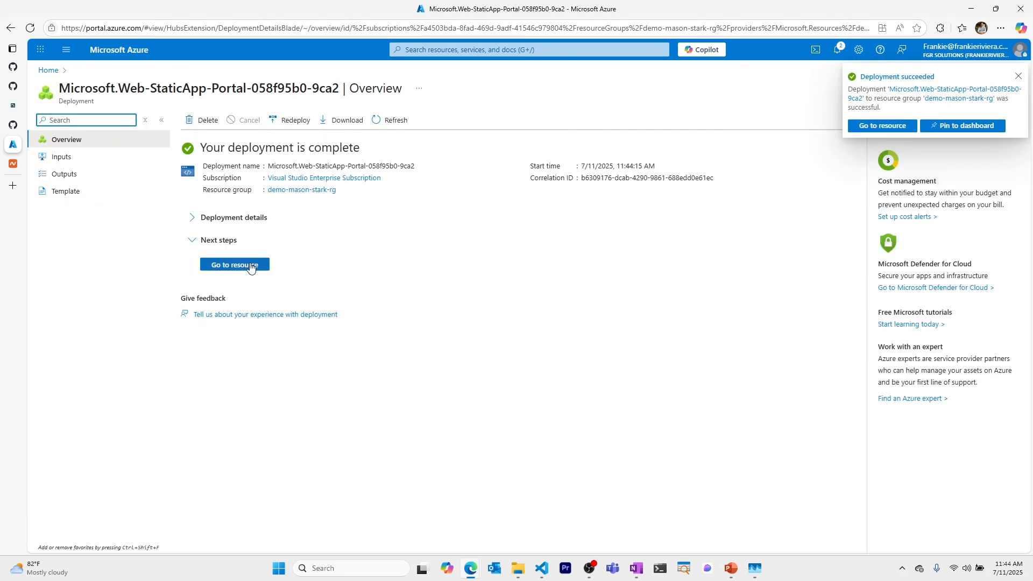
left_click(235, 264)
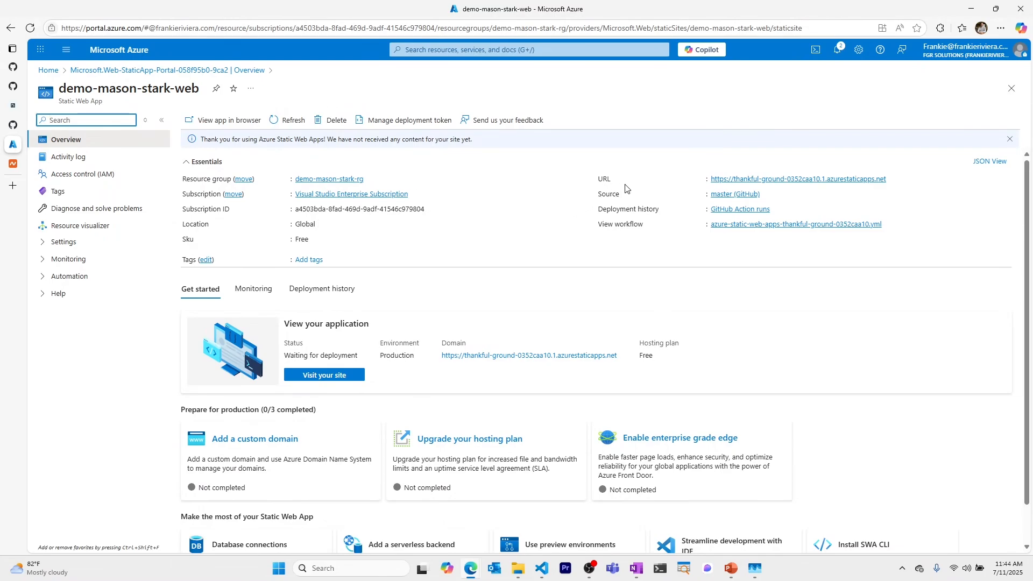
Step: View the app's azurestaticapps.net URL in a new tab, then return to the Azure portal
right_click(787, 180)
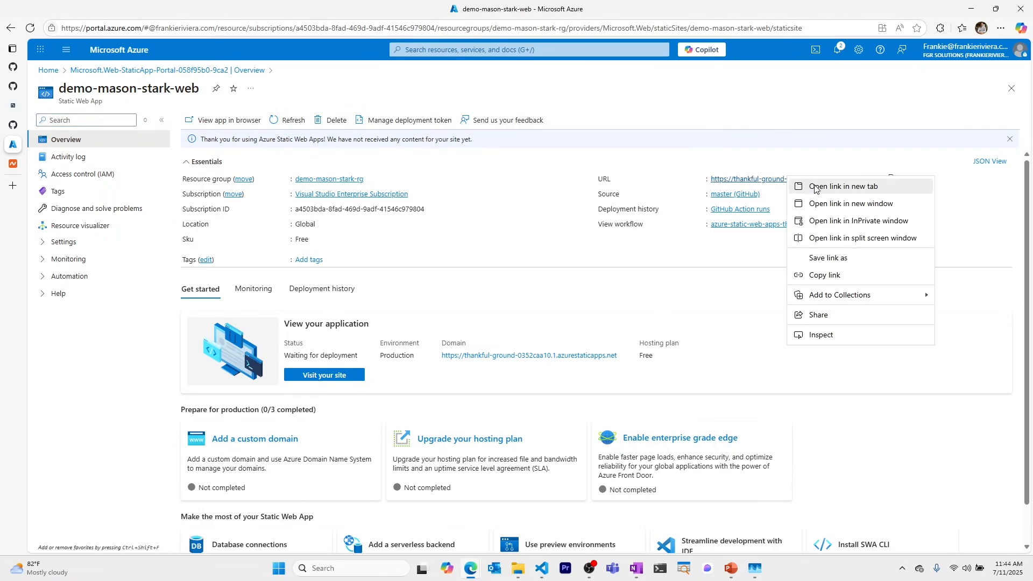
left_click(815, 188)
left_click(16, 164)
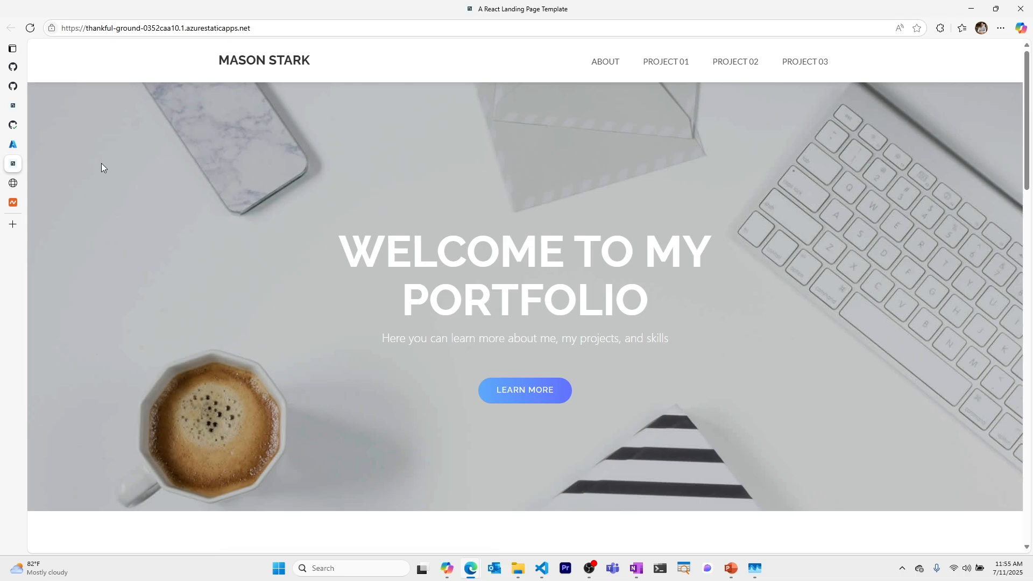
left_click(13, 144)
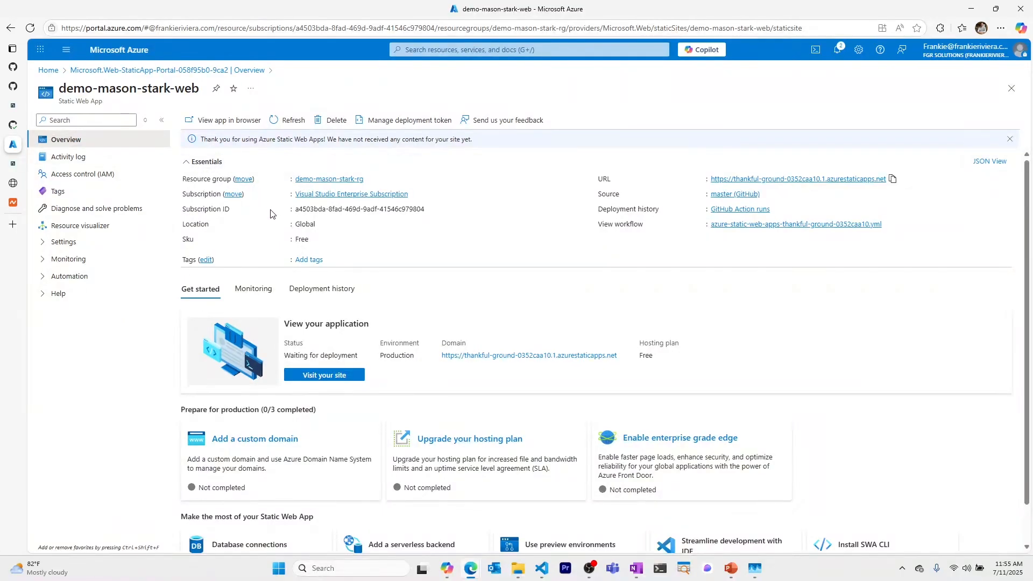
Step: Start adding a custom domain on another DNS provider from the app's Custom domains settings
left_click(84, 247)
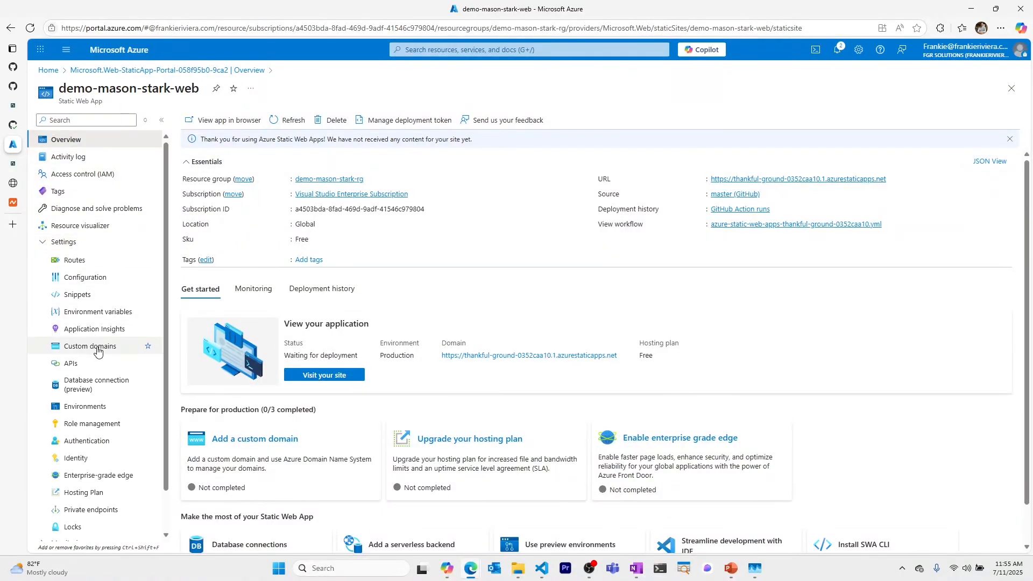
left_click(124, 347)
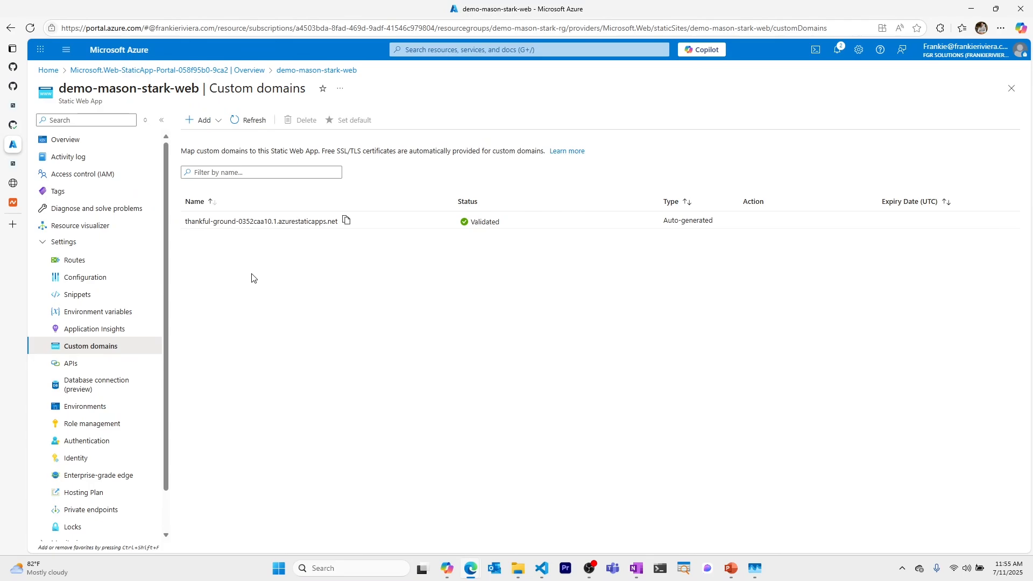
left_click(205, 121)
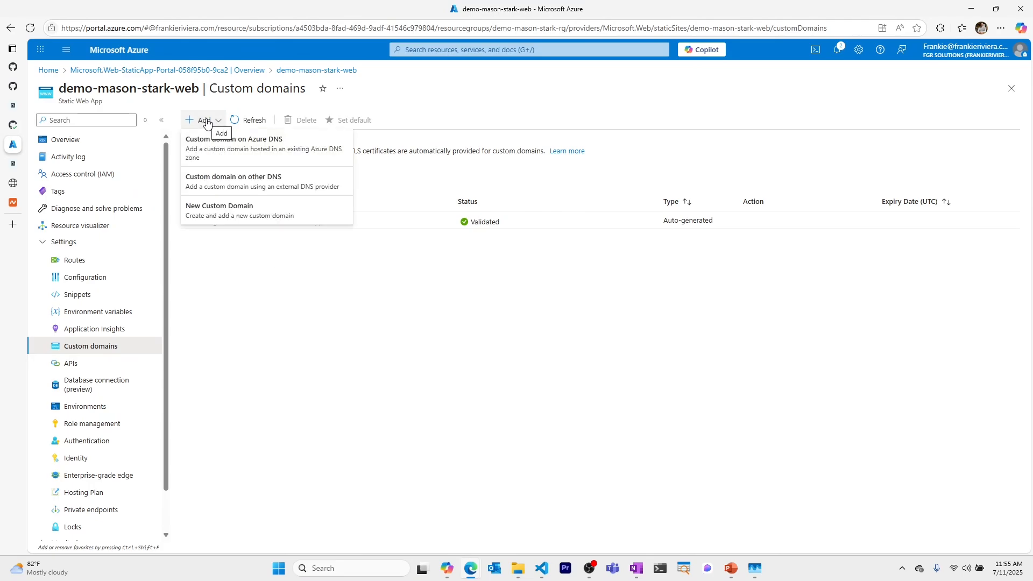
left_click(250, 182)
Step: Enter masonstark.com, then generate and copy its TXT validation code
left_click(881, 176)
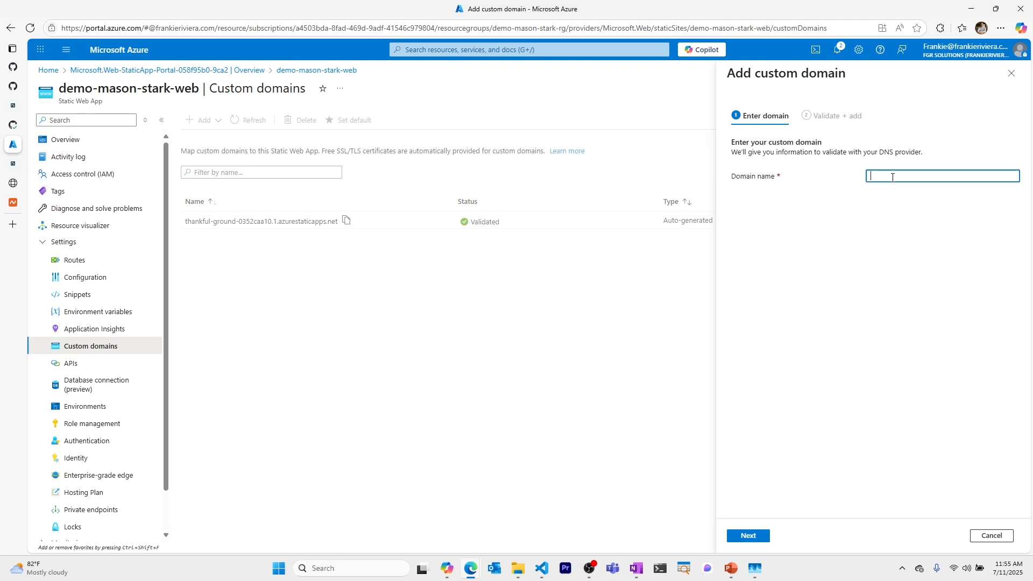
type("masonstark.com")
left_click(752, 535)
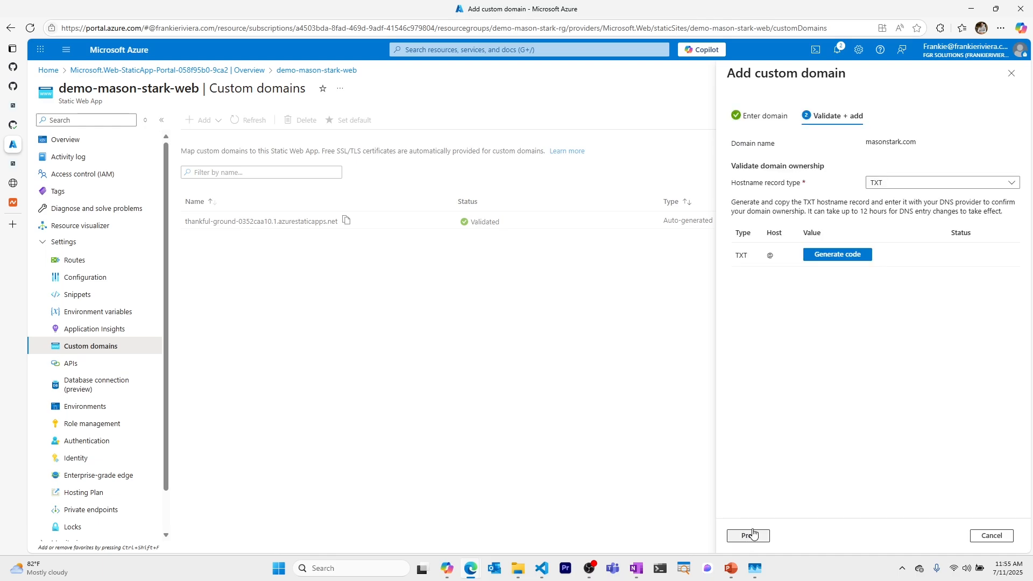
left_click(839, 254)
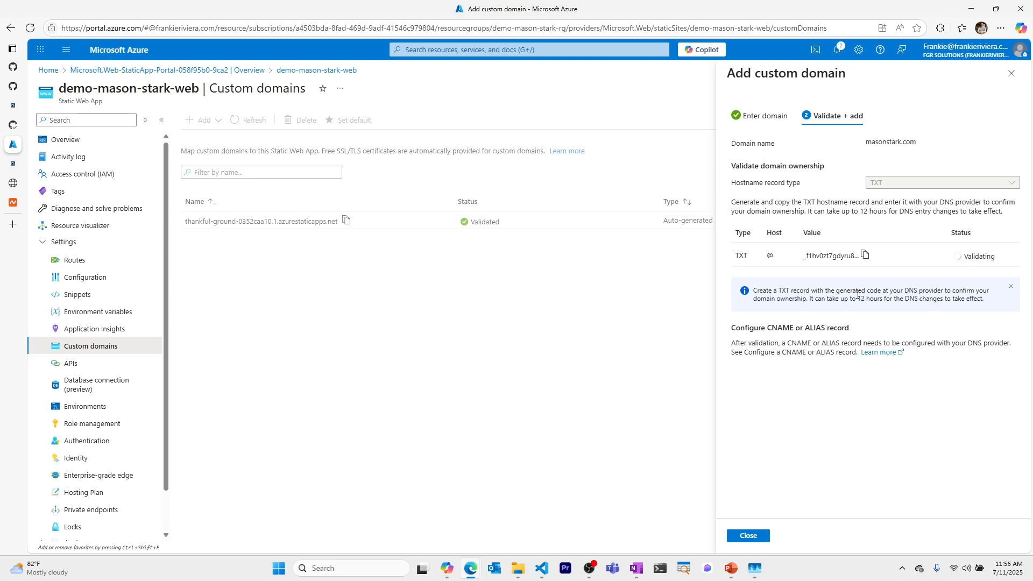
left_click(864, 255)
Step: Add a Namecheap TXT record at host @ holding Azure's pasted validation code
left_click(13, 202)
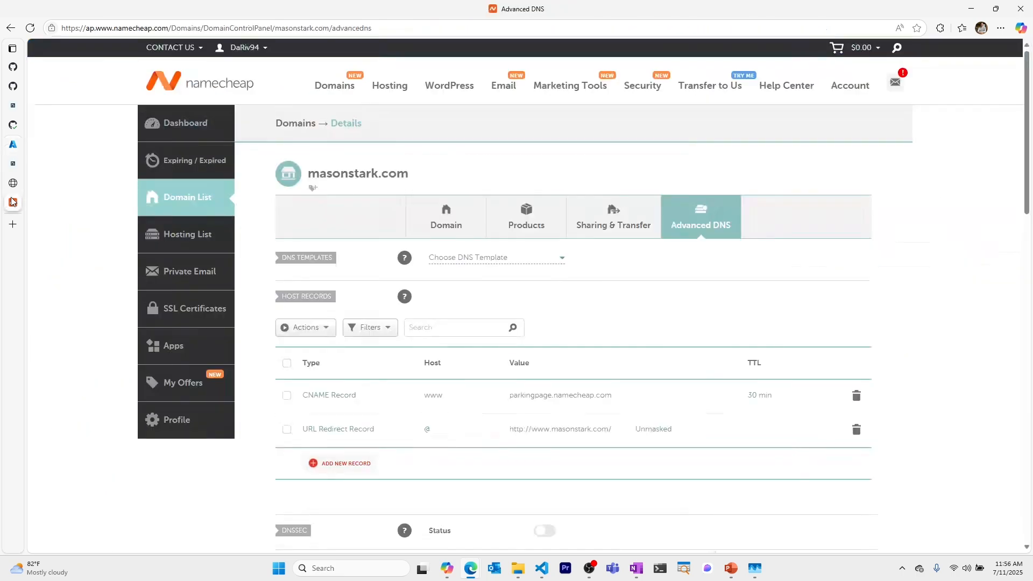
left_click(340, 463)
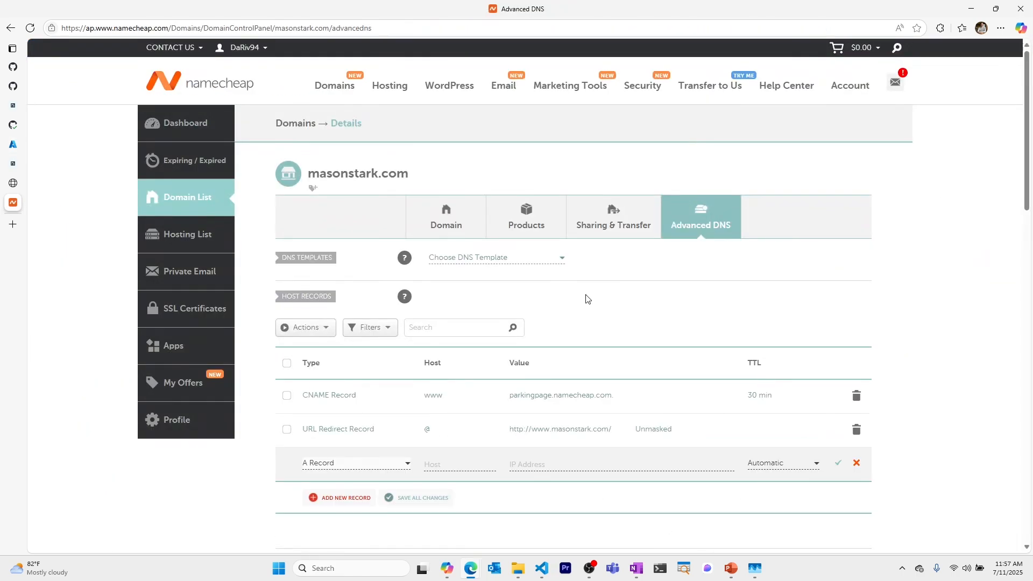
left_click(368, 465)
scroll(364, 447, "down", 3)
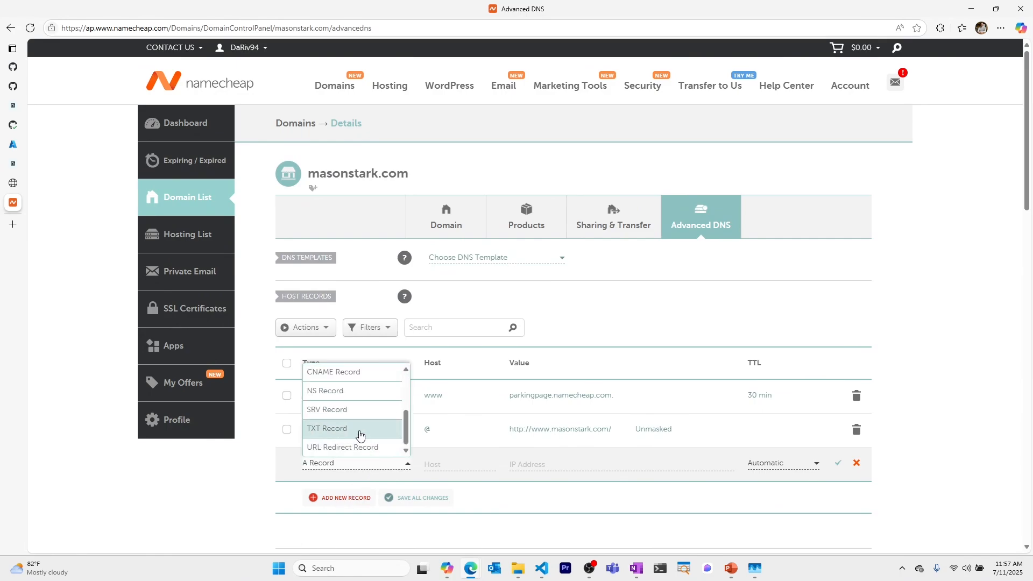
left_click(357, 429)
left_click(463, 465)
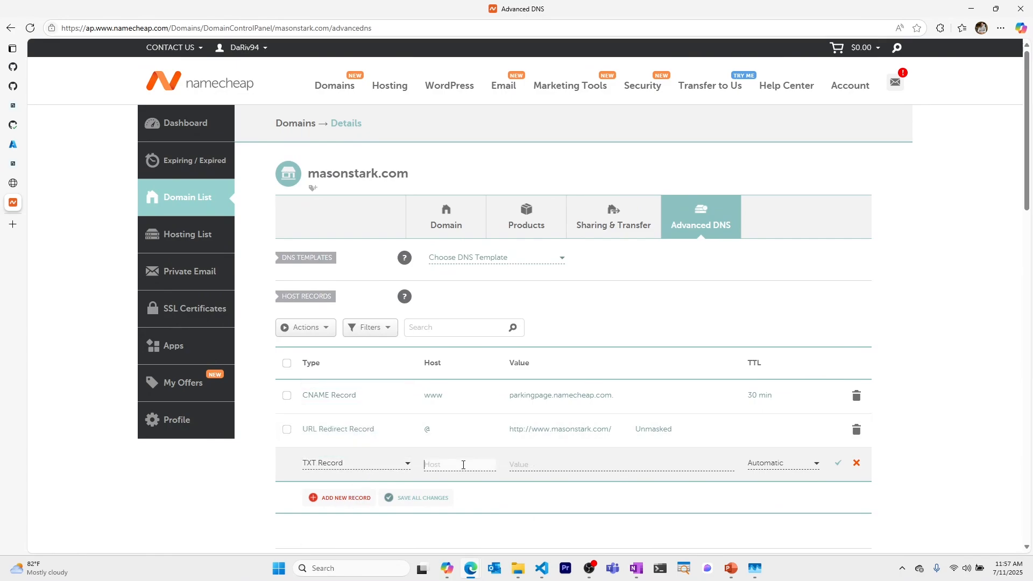
left_click(538, 470)
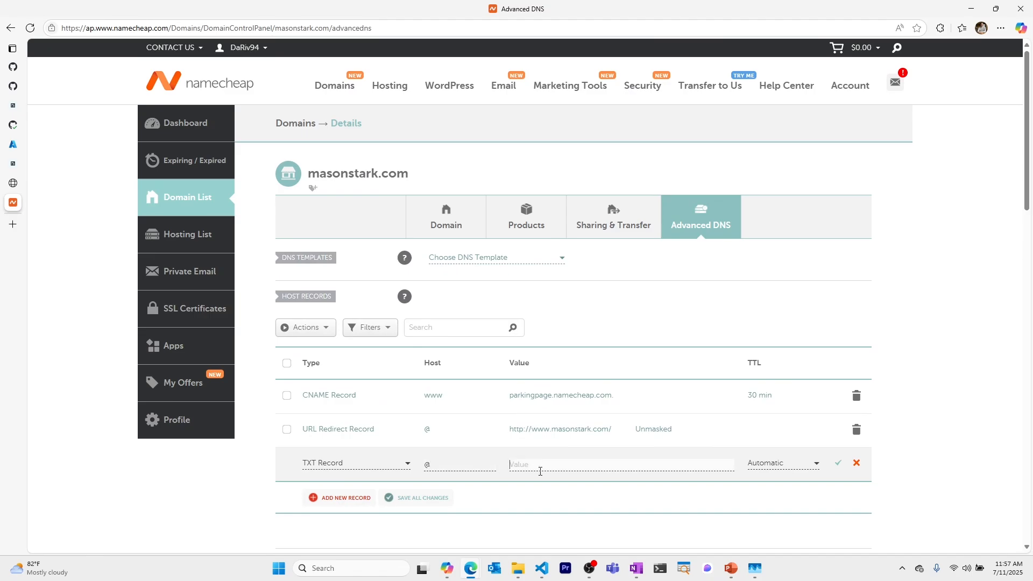
key("ctrl+v")
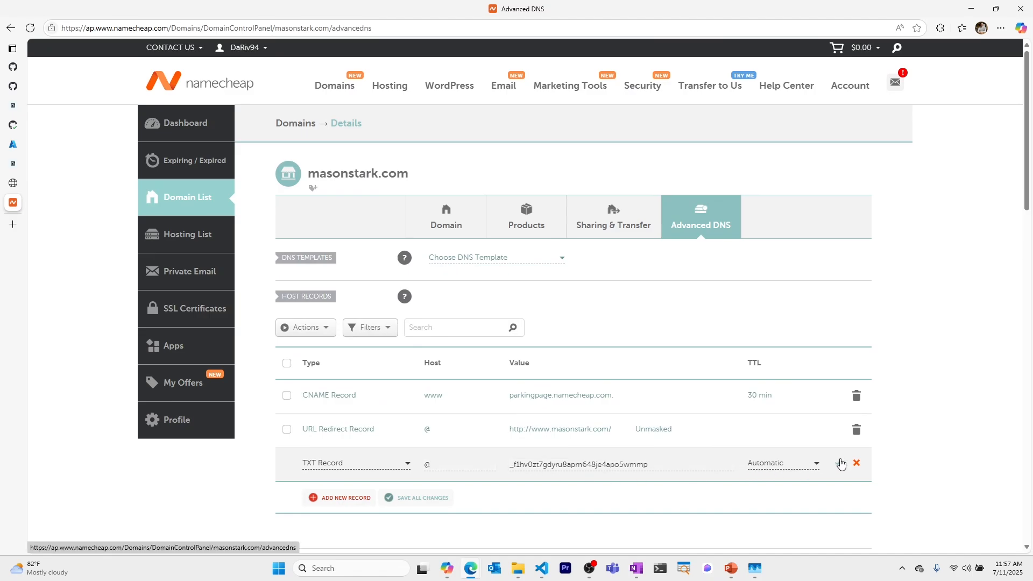
key("Return")
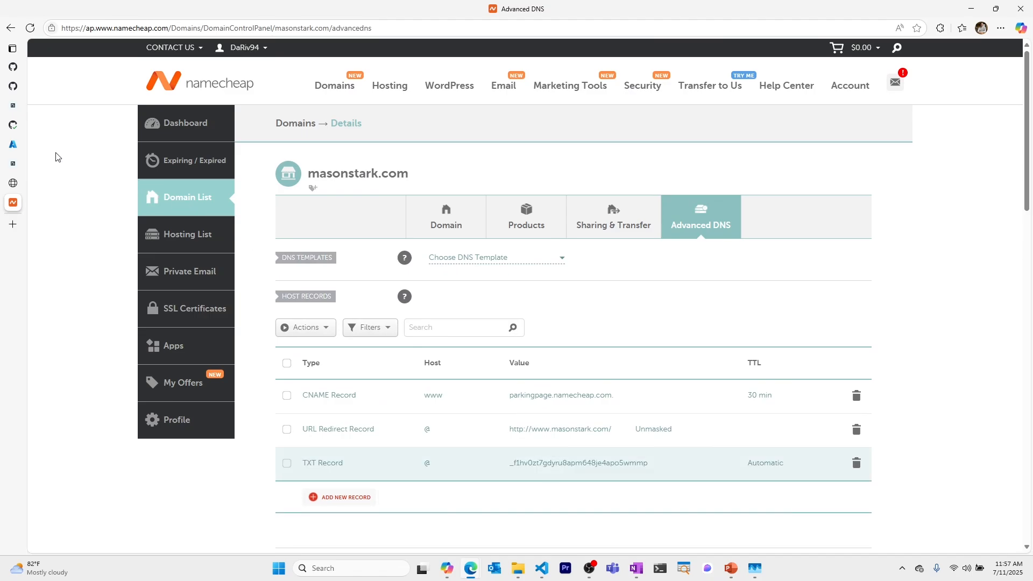
Step: Copy the ALIAS target address from Azure and start a new ALIAS record in Namecheap
left_click(13, 146)
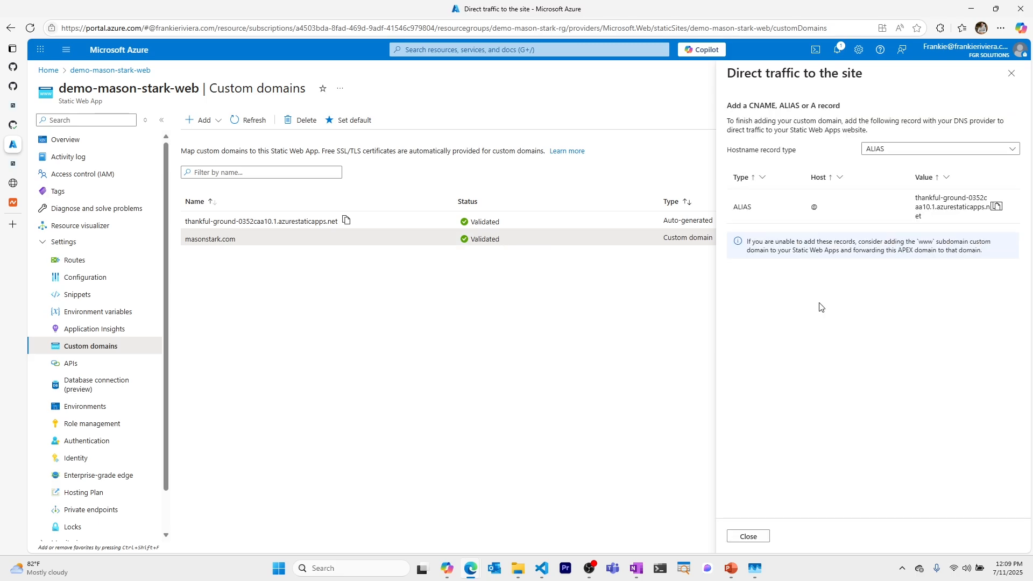
left_click(997, 208)
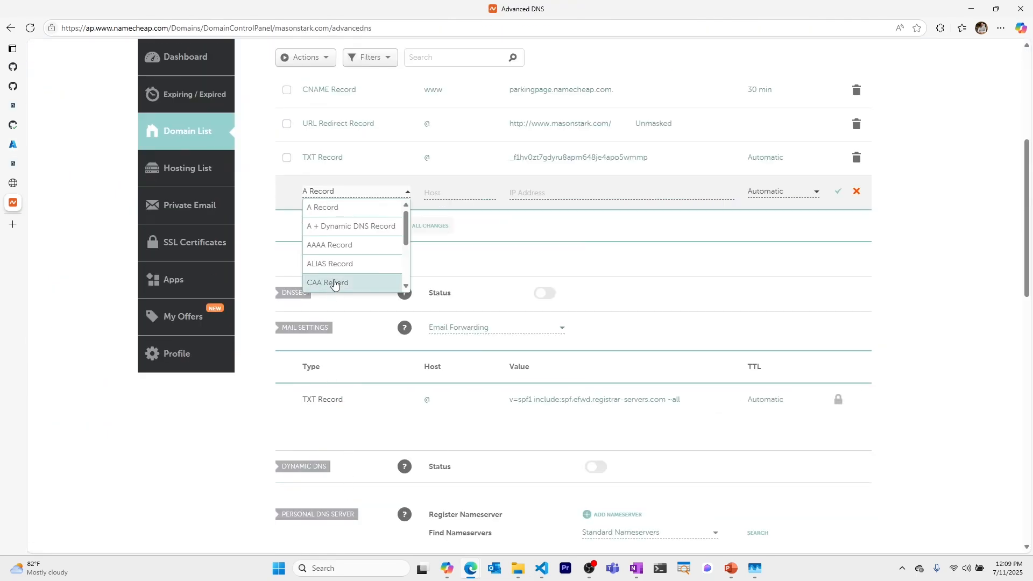
left_click(337, 264)
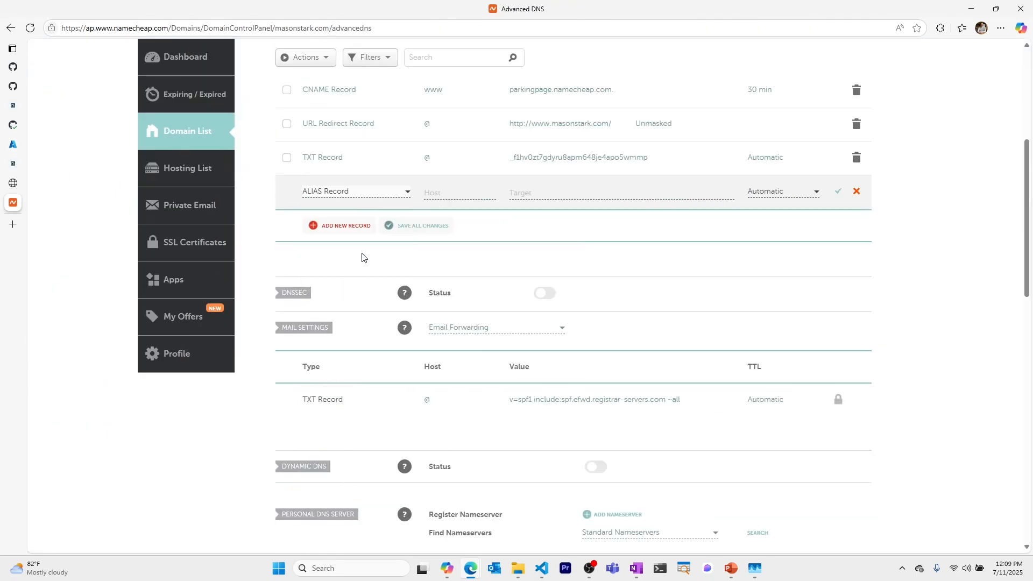
Step: Save an ALIAS record at host @ targeting thankful-ground-0352caa10.1.azurestaticapps.net
left_click(463, 193)
type("@")
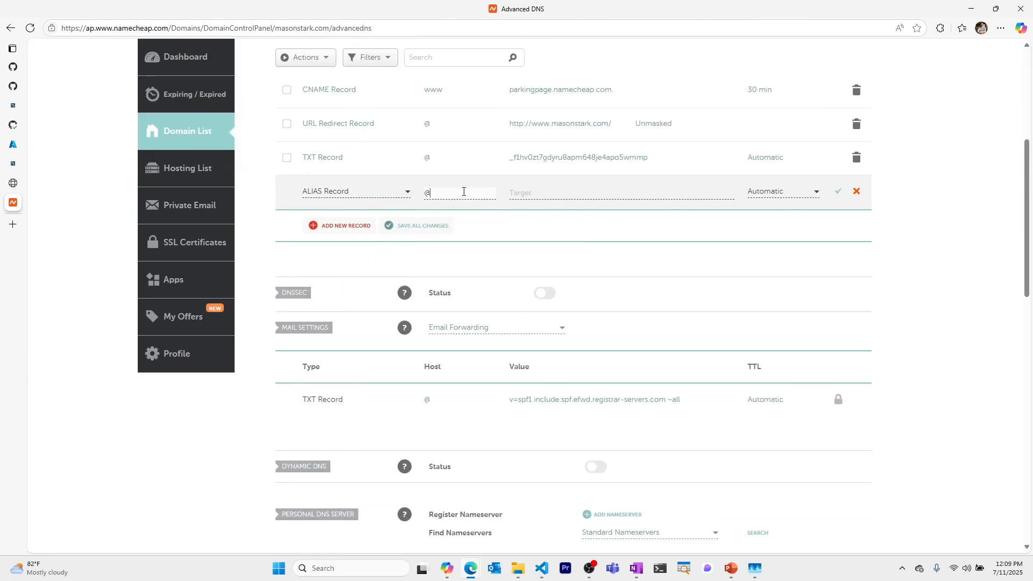
left_click(537, 193)
key("ctrl+v")
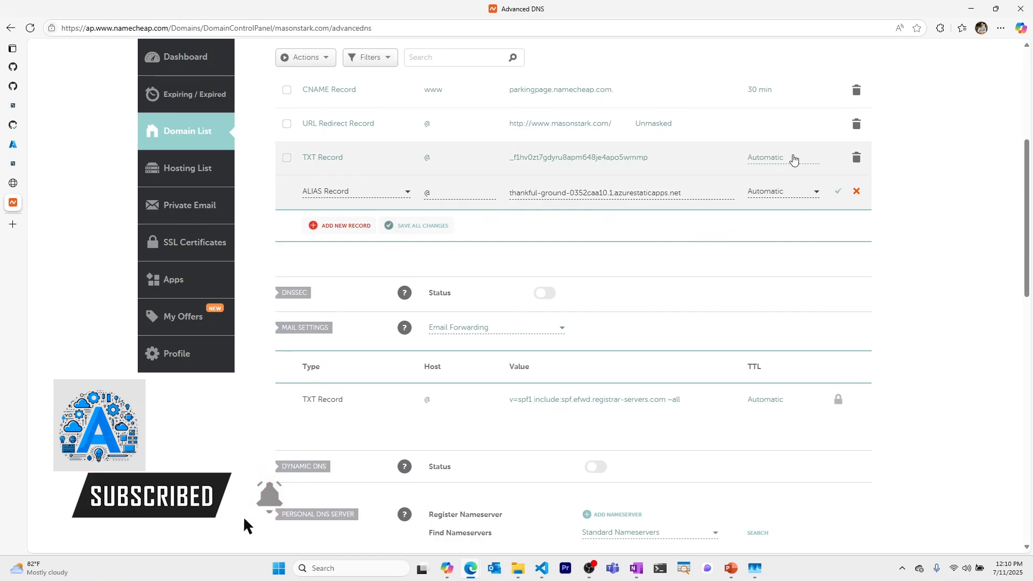
key("Return")
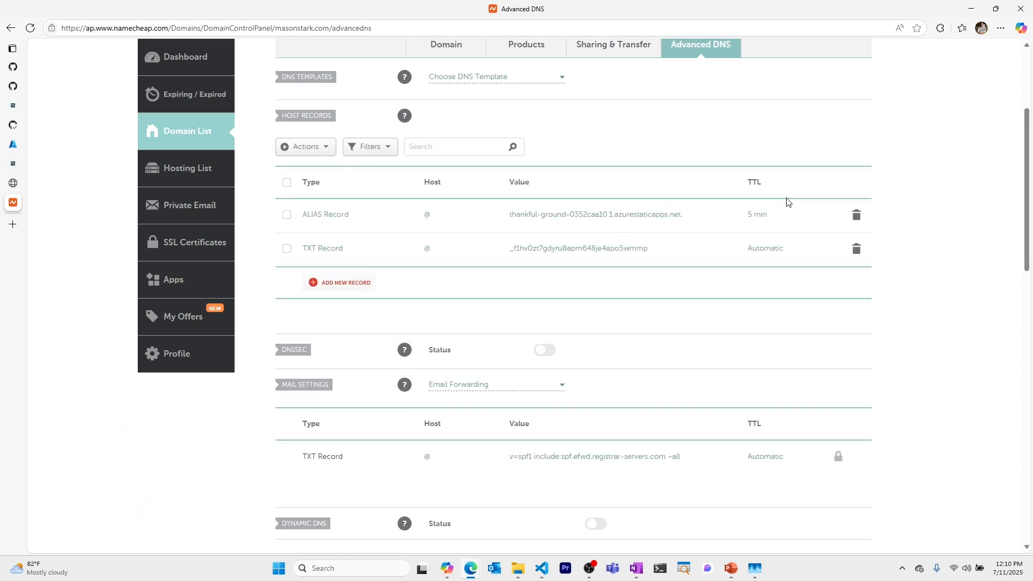
left_click(13, 164)
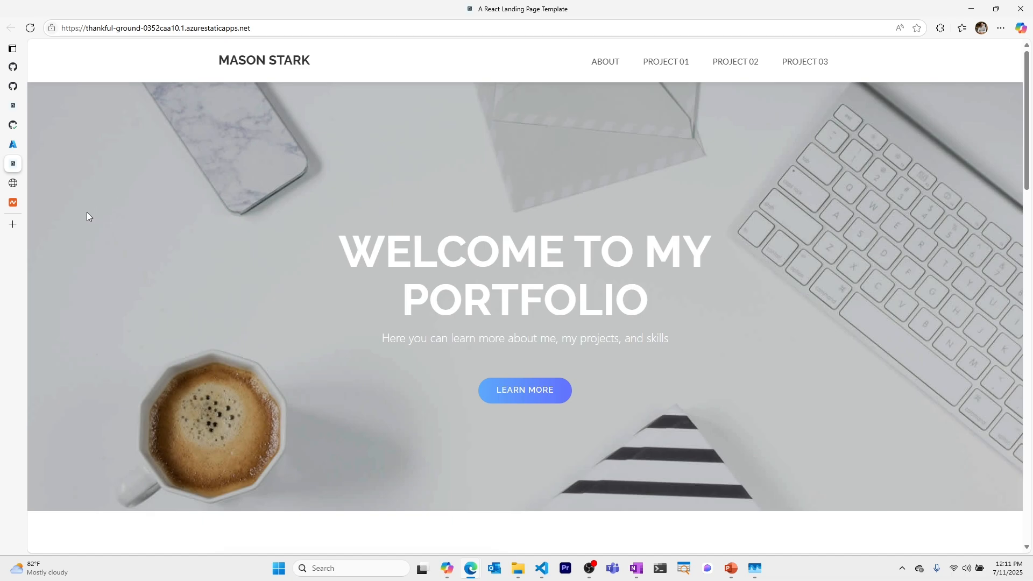
Step: Load masonstark.com in a new Edge tab
left_click(14, 225)
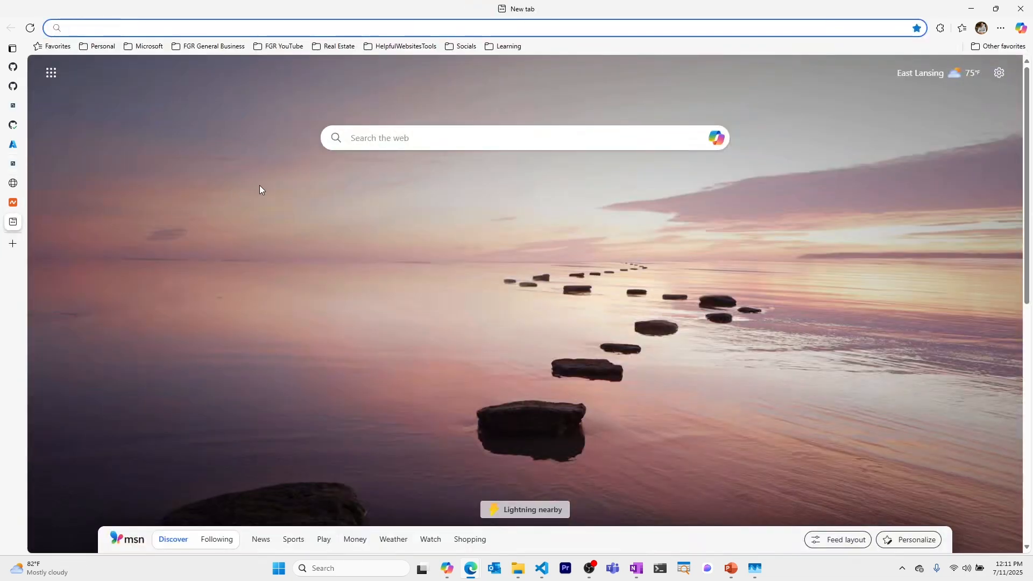
type("masonstark")
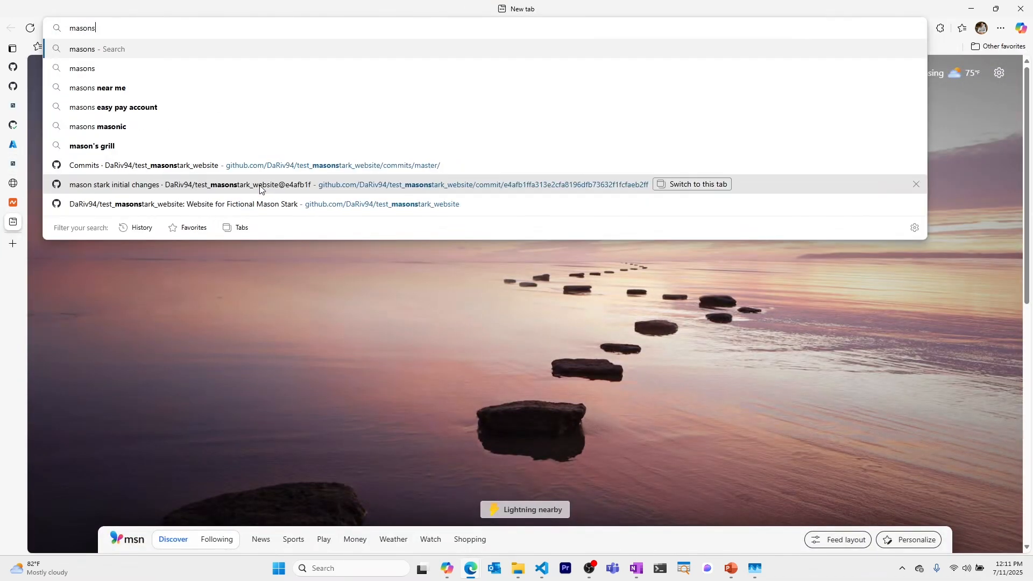
type(".com")
key("Return")
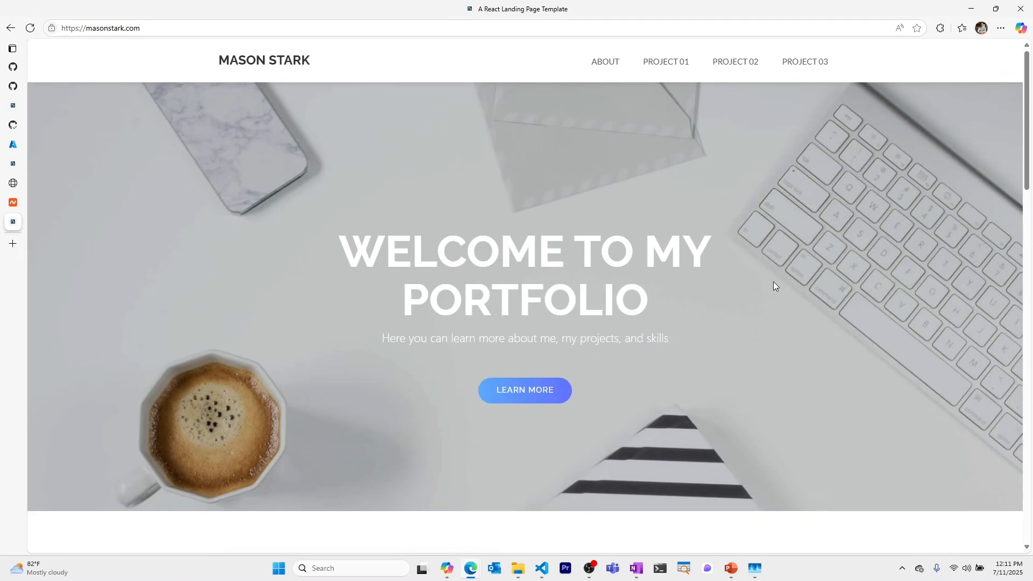
Step: Check the About, Project 01, Project 02 and Project 03 sections, then scroll back up
left_click(607, 65)
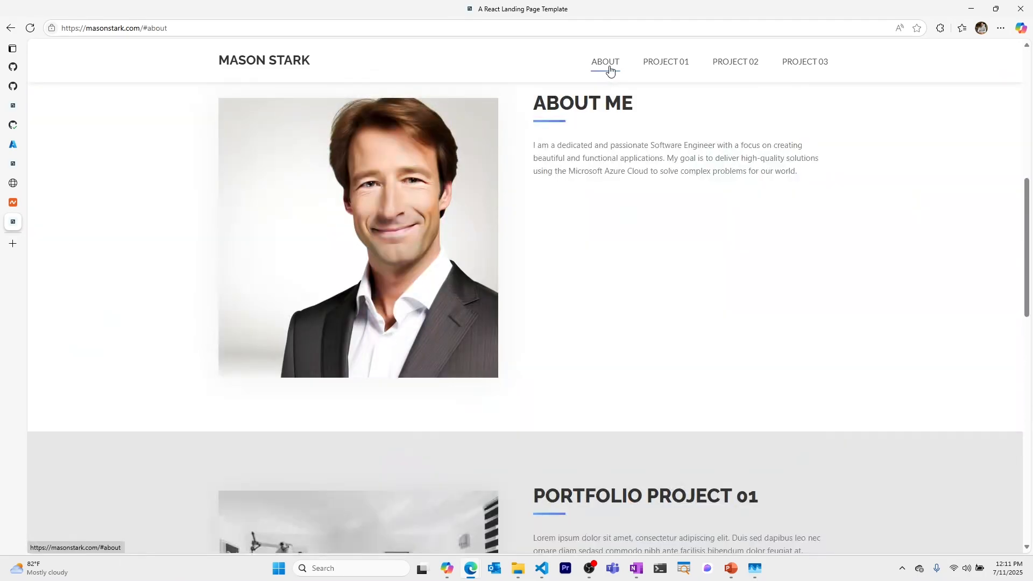
left_click(677, 70)
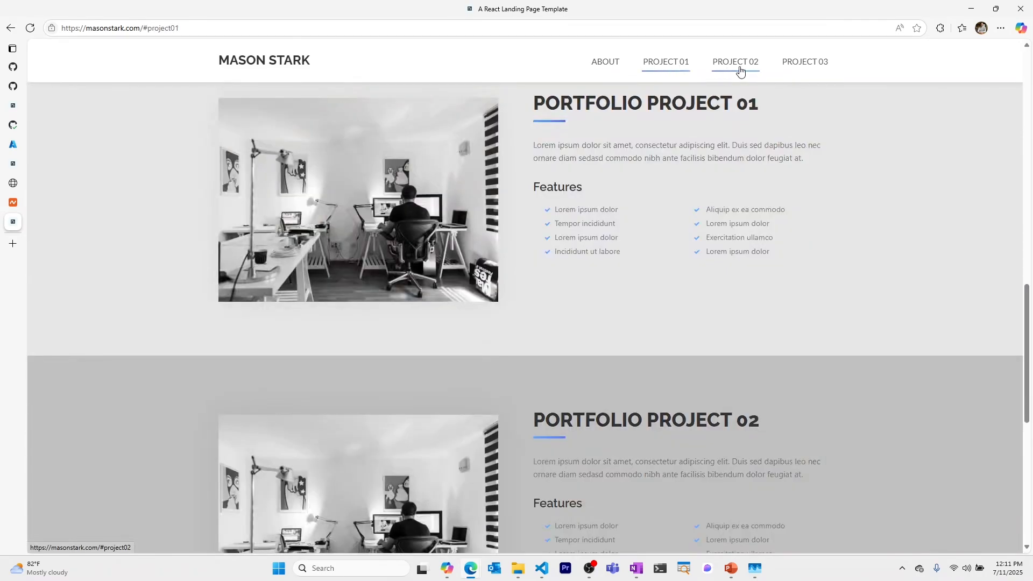
left_click(740, 71)
left_click(811, 63)
scroll(502, 291, "up", 8)
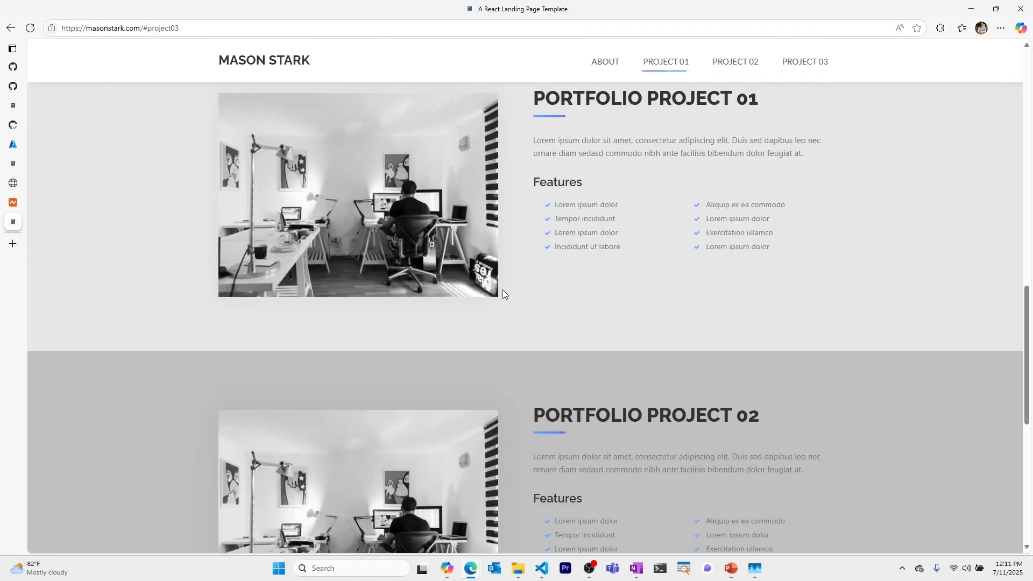
scroll(525, 288, "up", 15)
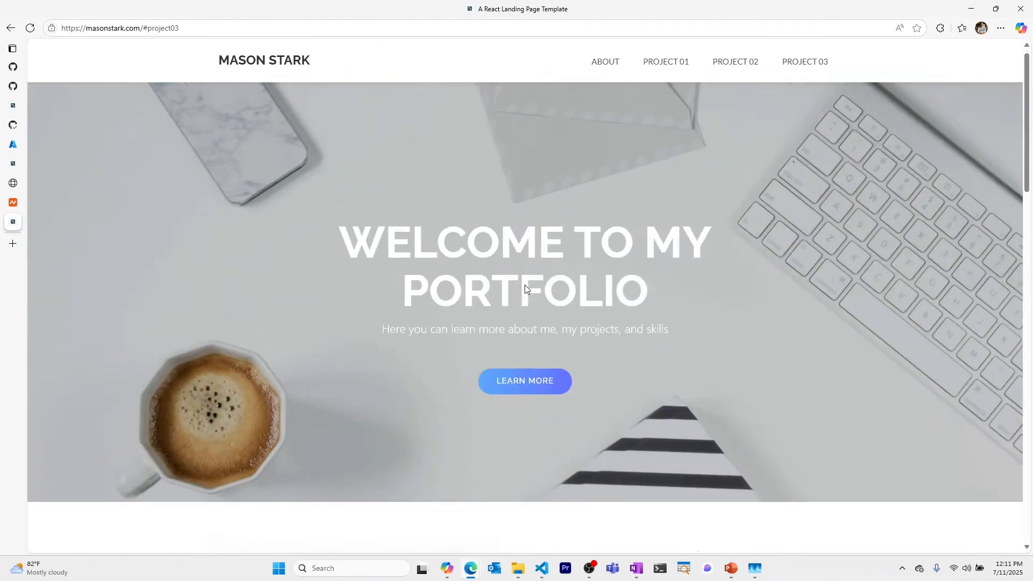